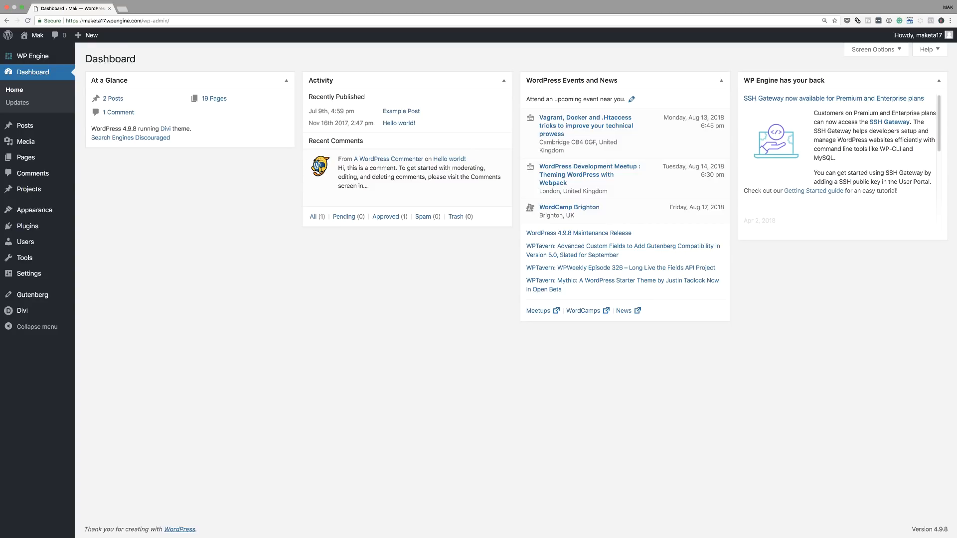
Create a new post and set food-07.jpg from the media library as its featured image.
mouse_move(40, 126)
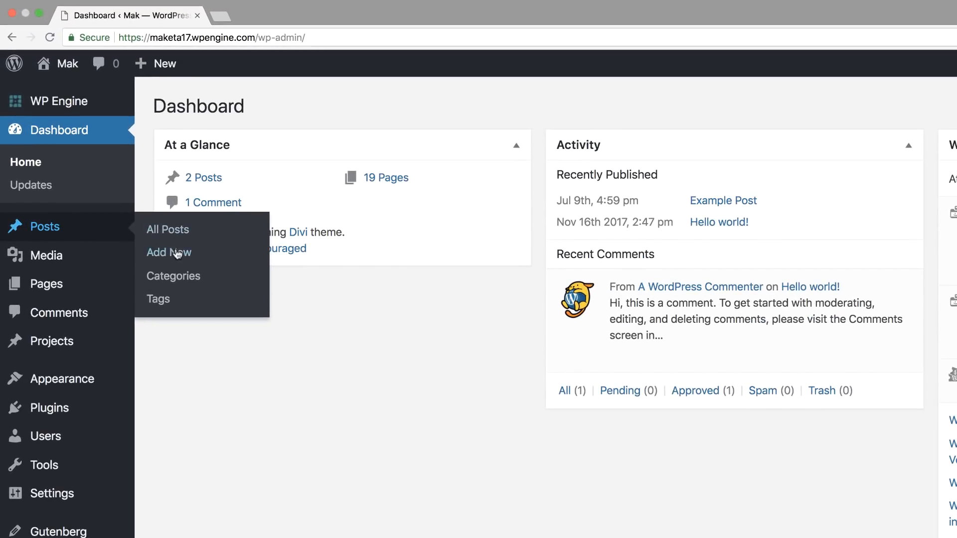
click(179, 254)
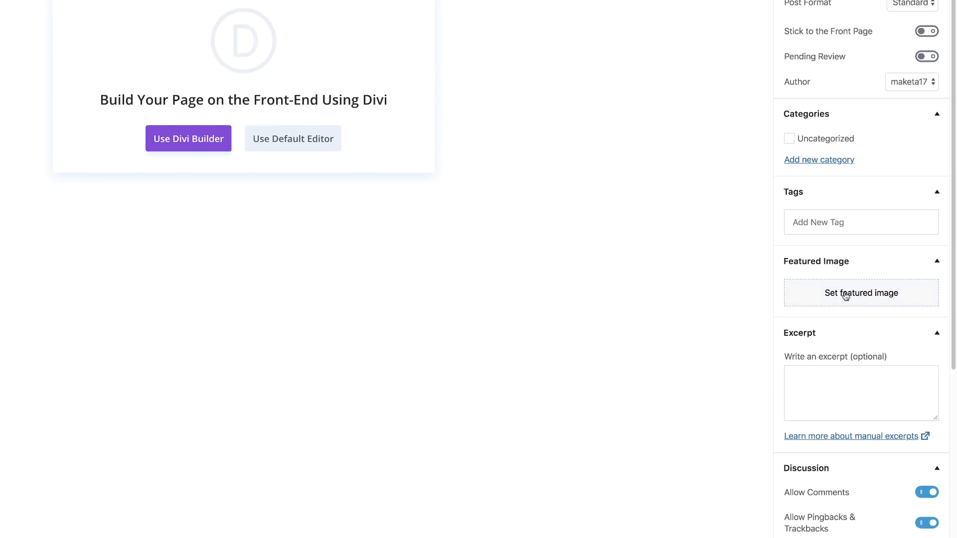
click(846, 296)
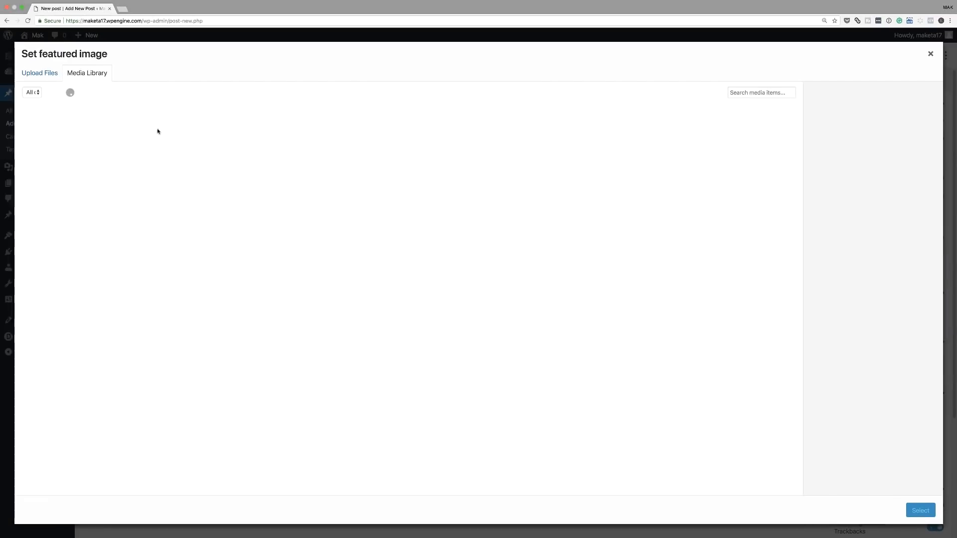
scroll(157, 131, down, 10)
click(193, 368)
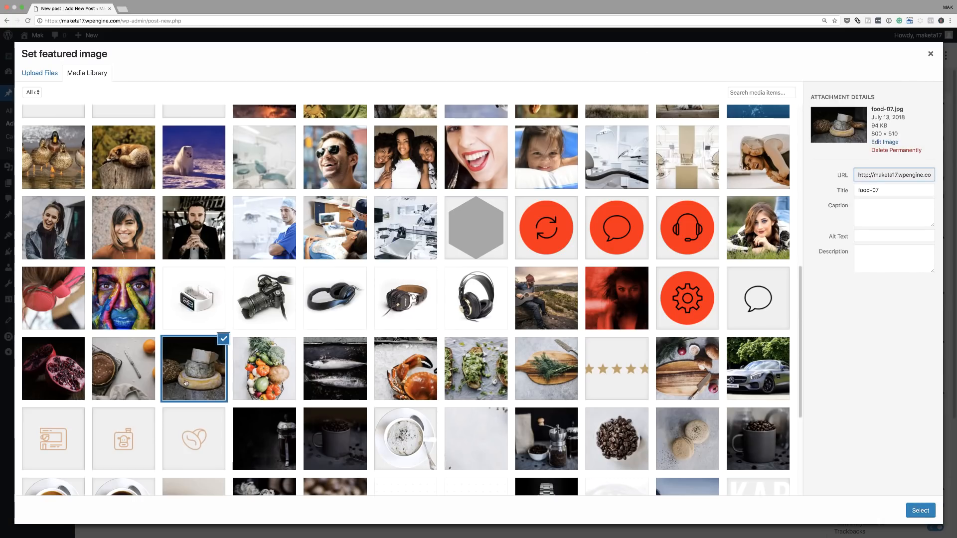
click(920, 511)
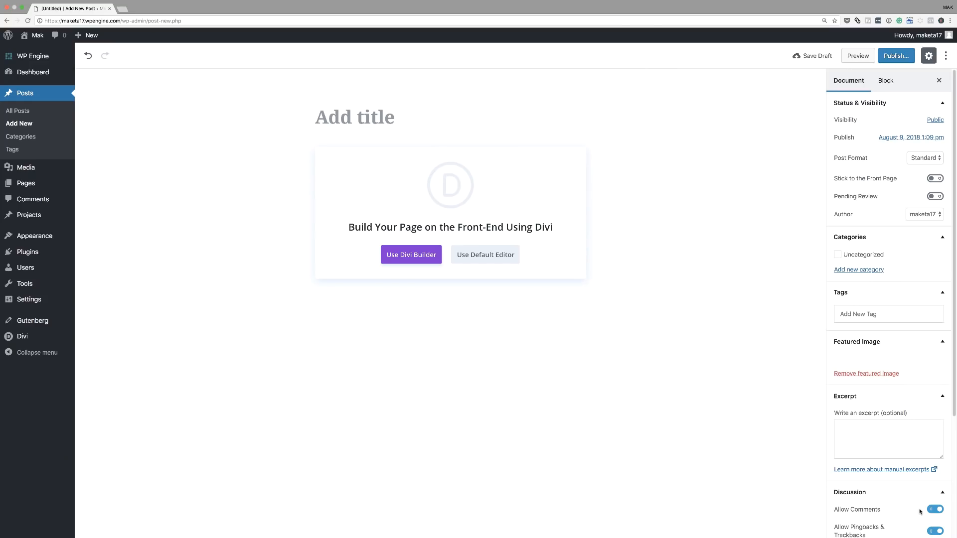
Title the post "Post One" and paste the lorem ipsum paragraphs as its body in the default editor.
click(382, 119)
text(Post One)
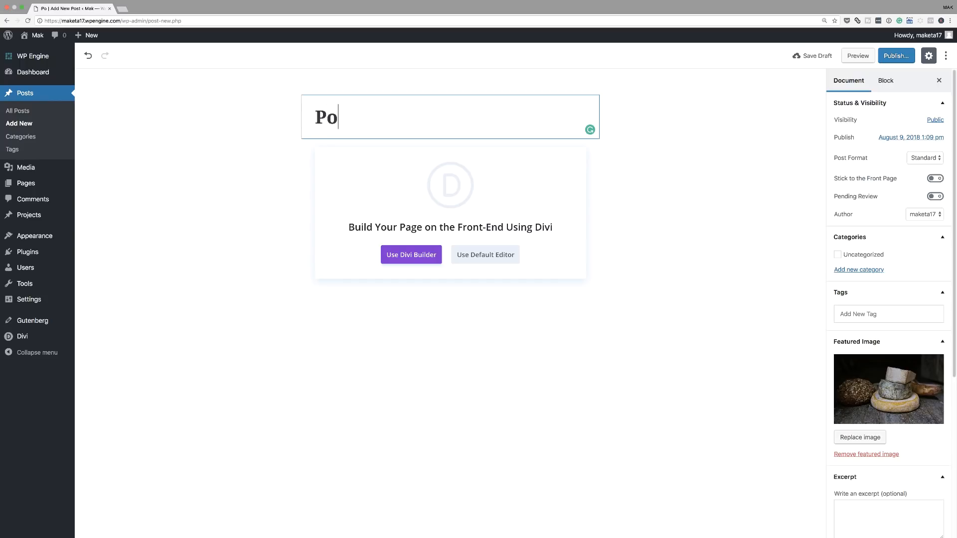
click(498, 255)
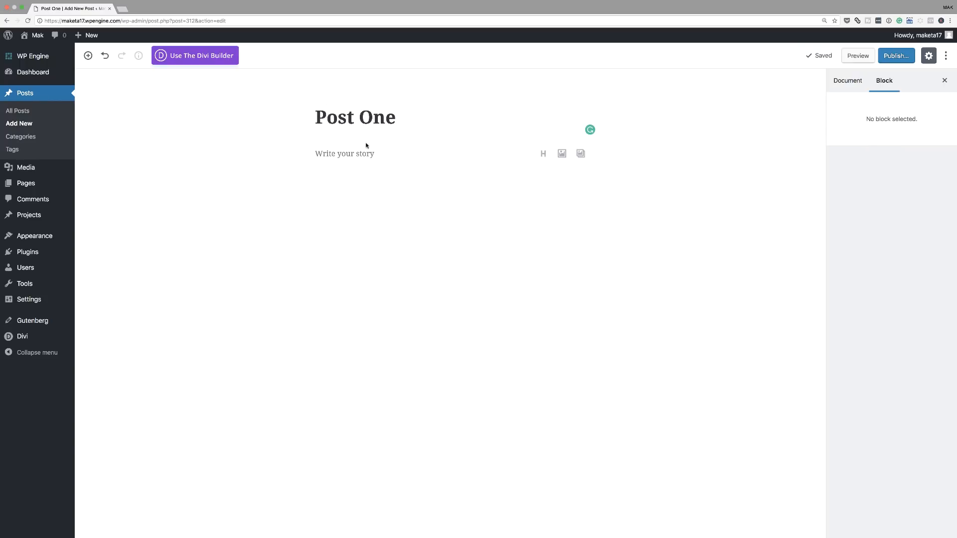
click(351, 157)
text(Lorem ipsum dolor sit amet, consectetuer adipiscing elit. Donec odio. Quisque volutpat mattis eros. Nullam malesuada erat ut turpis. Suspendisse urna nibh, viverra non, semper suscipit, posuere a, pede.  Donec nec justo eget felis facilisis fermentum. Aliquam porttitor mauris sit amet orci. Aenean dignissim pellentesque felis.  Morbi in sem quis dui placerat ornare. Pellentesque odio nisi, euismod in, pharetra a, ultricies in, diam. Sed arcu. Cras consequat.)
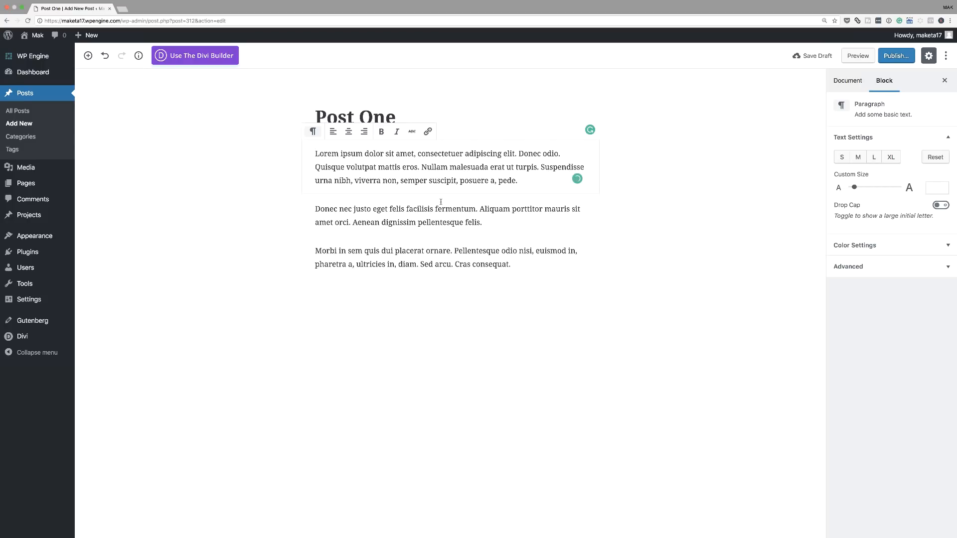
Preview the draft post on the site and close the preview.
click(180, 229)
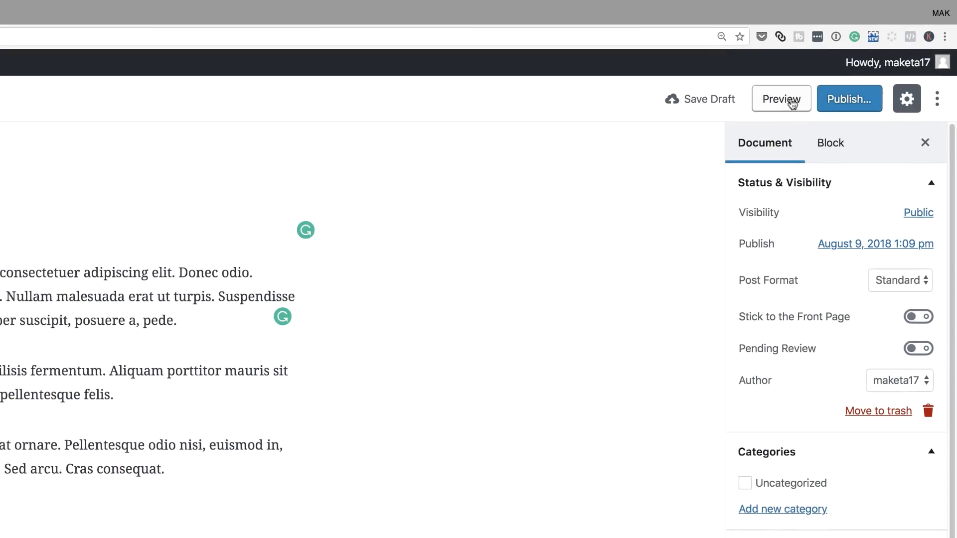
click(790, 102)
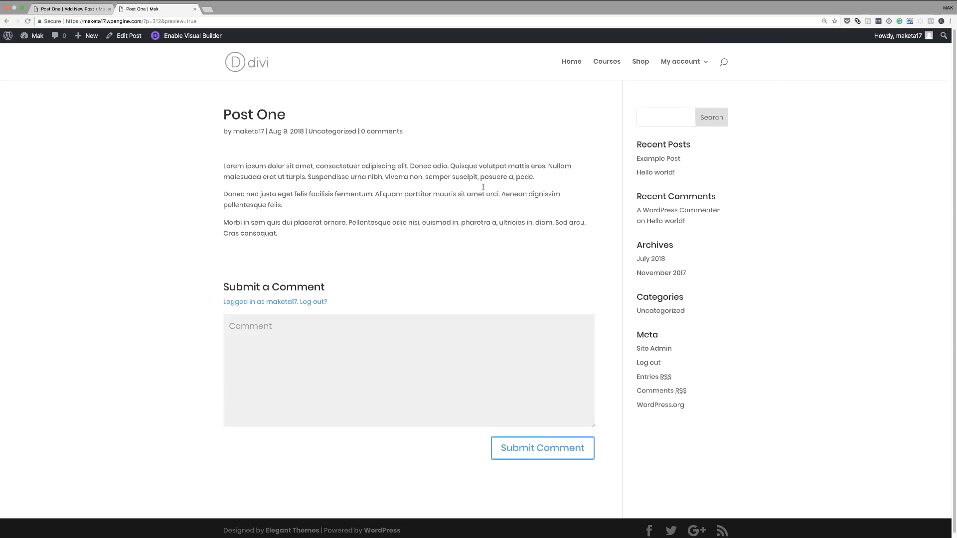
click(194, 9)
Publish the post and open its live page.
click(891, 56)
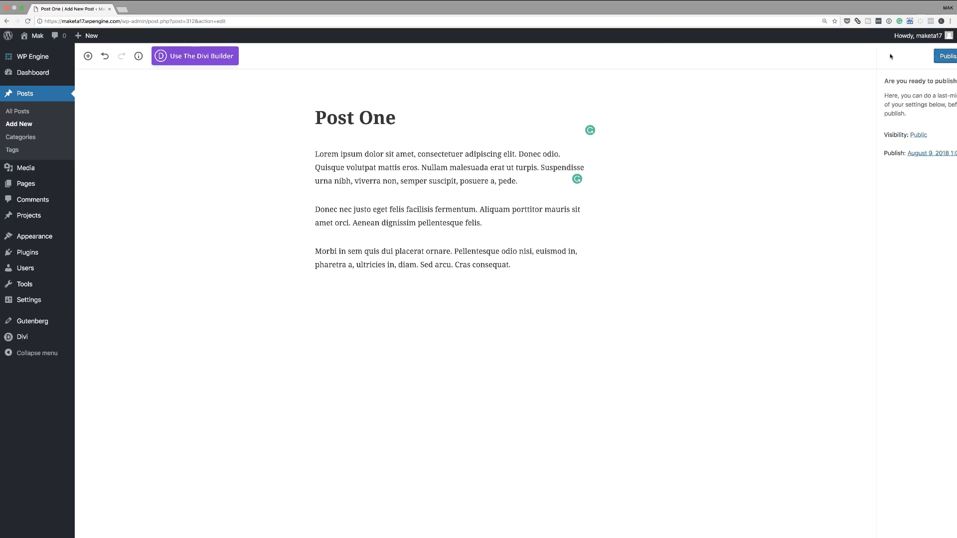
click(890, 56)
click(141, 81)
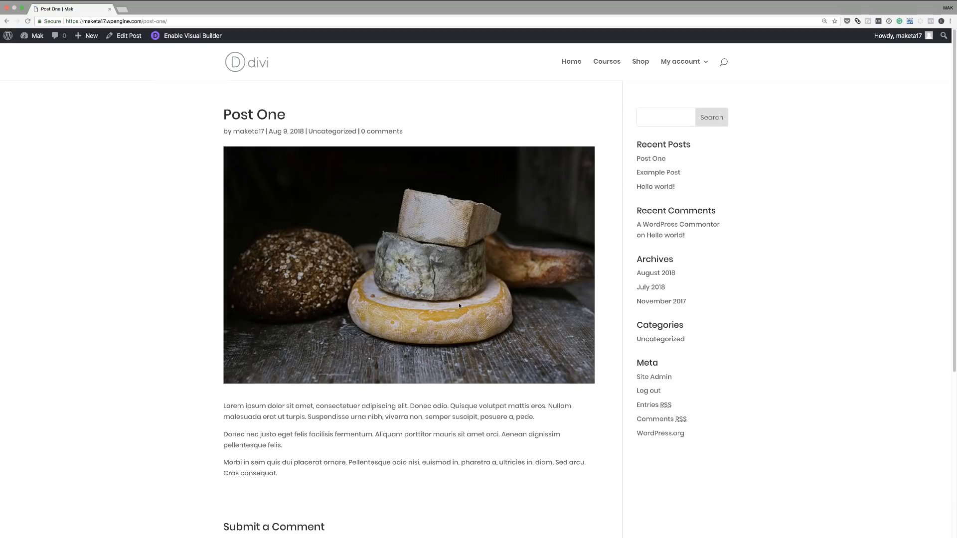
Look over the published post's featured image and text, and return to the admin list of all posts.
scroll(473, 317, down, 6)
scroll(474, 317, up, 6)
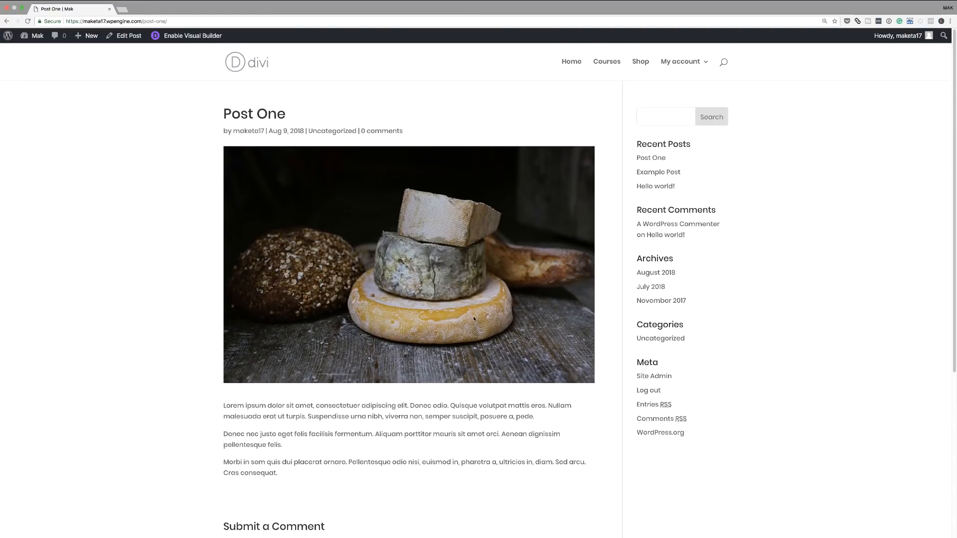
click(7, 23)
click(28, 113)
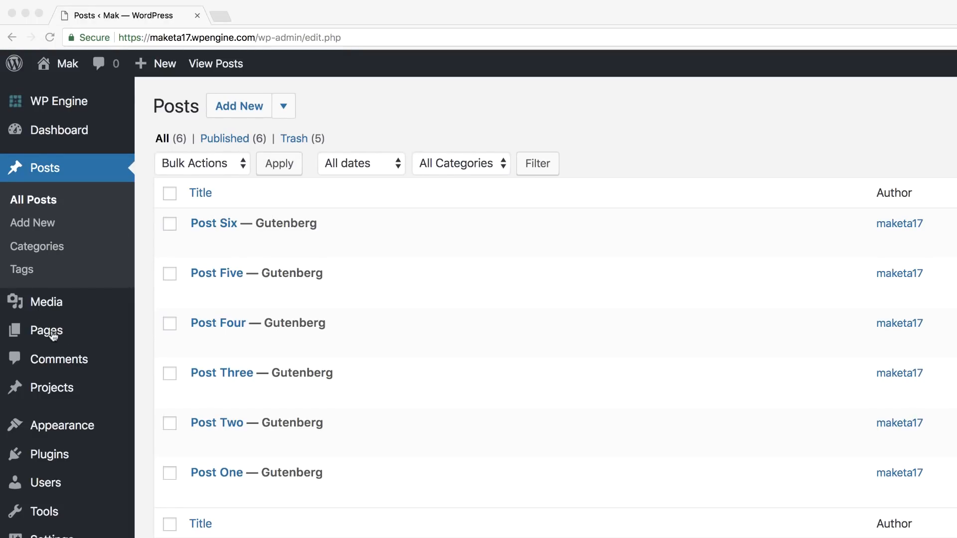
Create a new page titled "Divi Blog Page" and launch the Divi Builder for it.
mouse_move(67, 336)
click(188, 361)
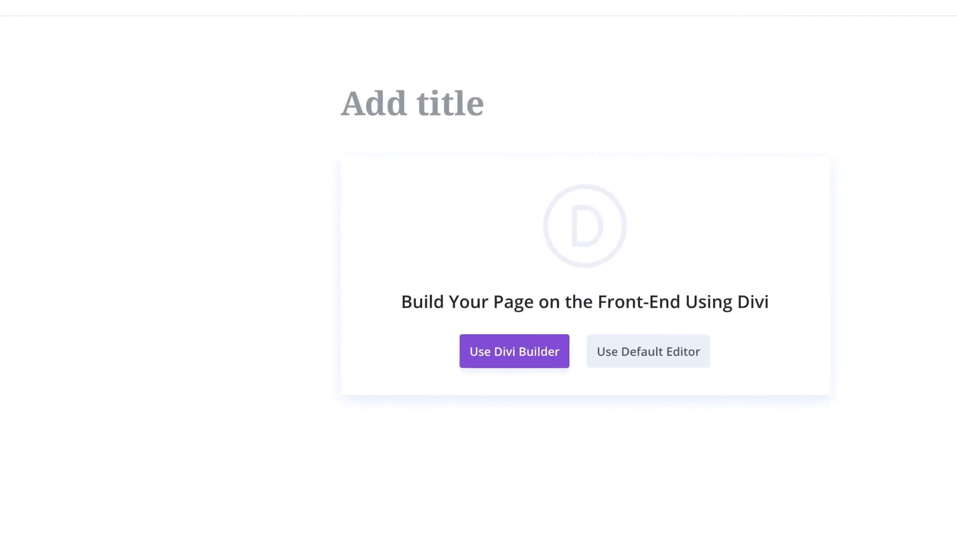
click(431, 103)
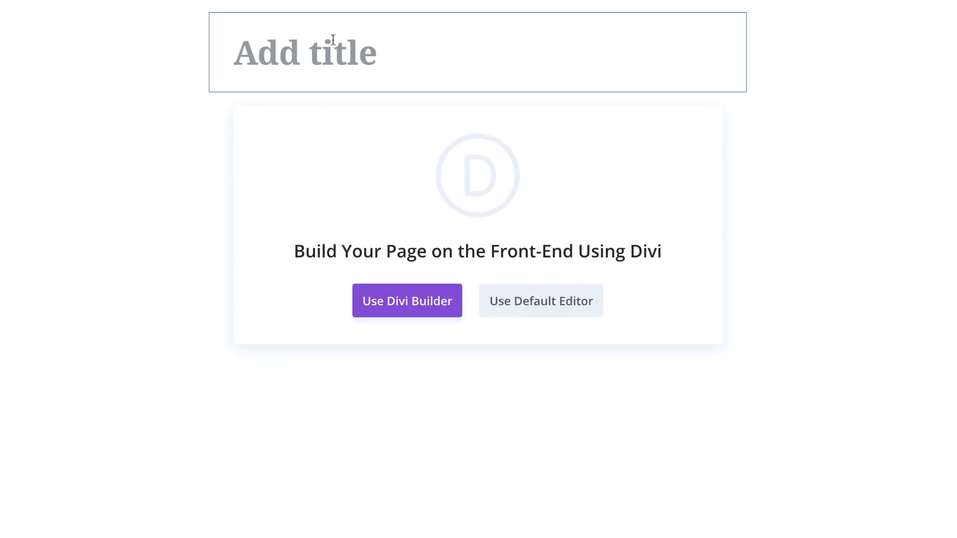
text(Divi Blog Page)
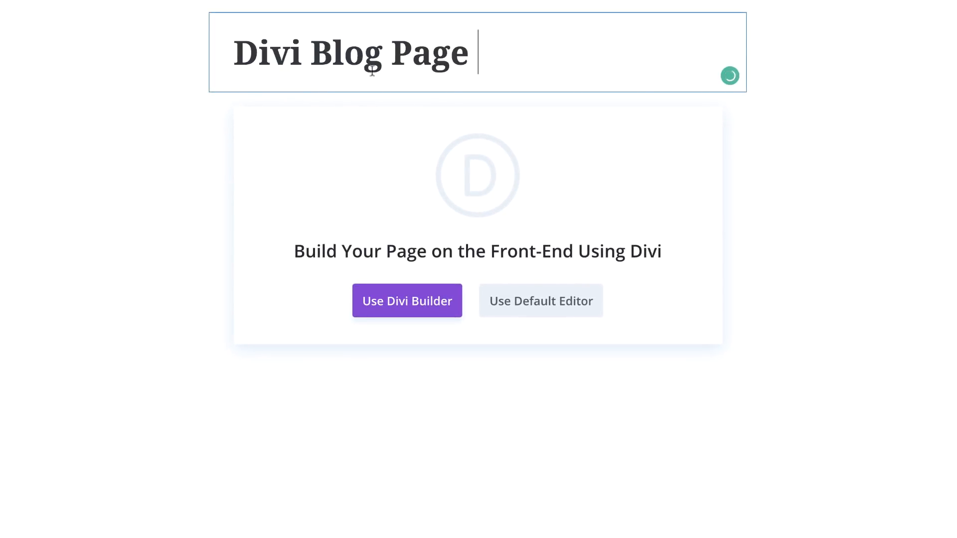
click(428, 309)
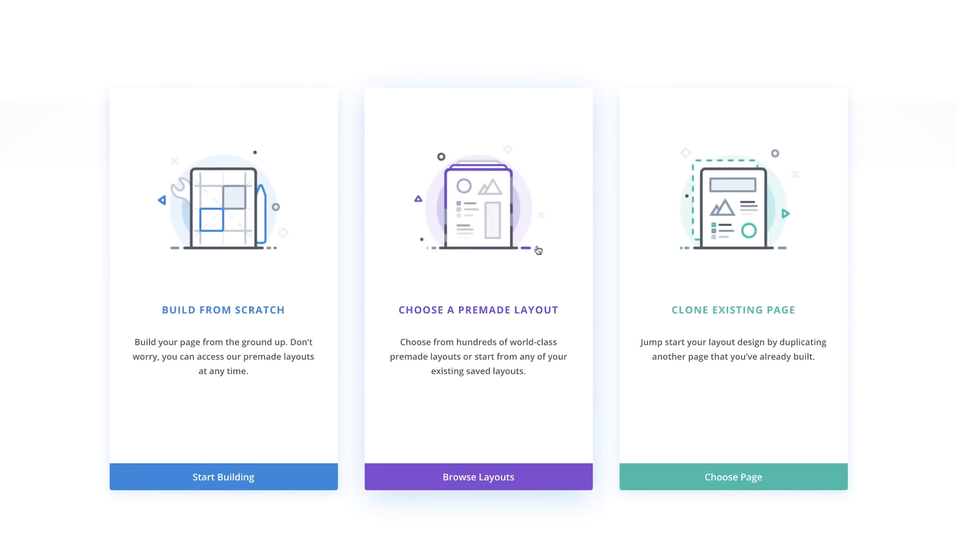
Search the premade layouts for "ther" and load the Therapist Blog Page layout onto the page.
click(498, 313)
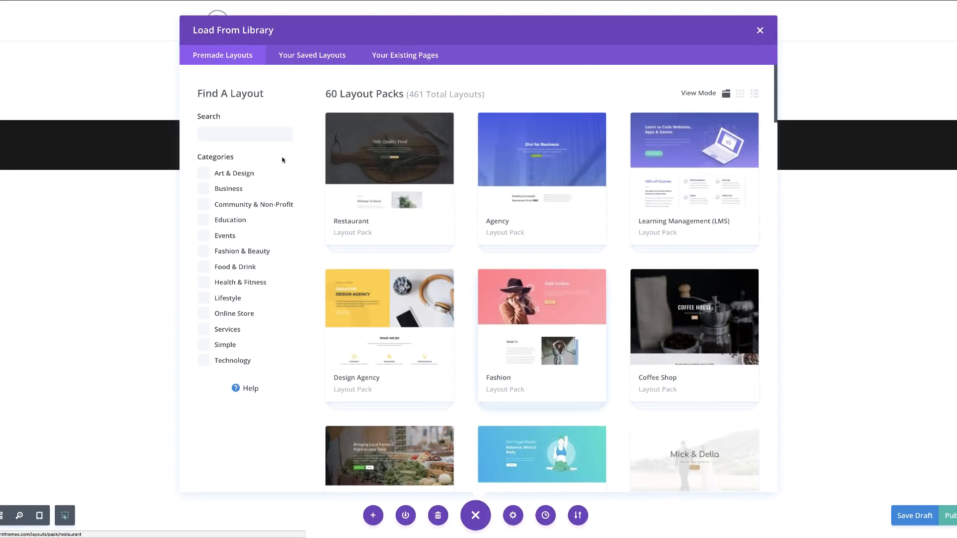
click(262, 135)
text(ther)
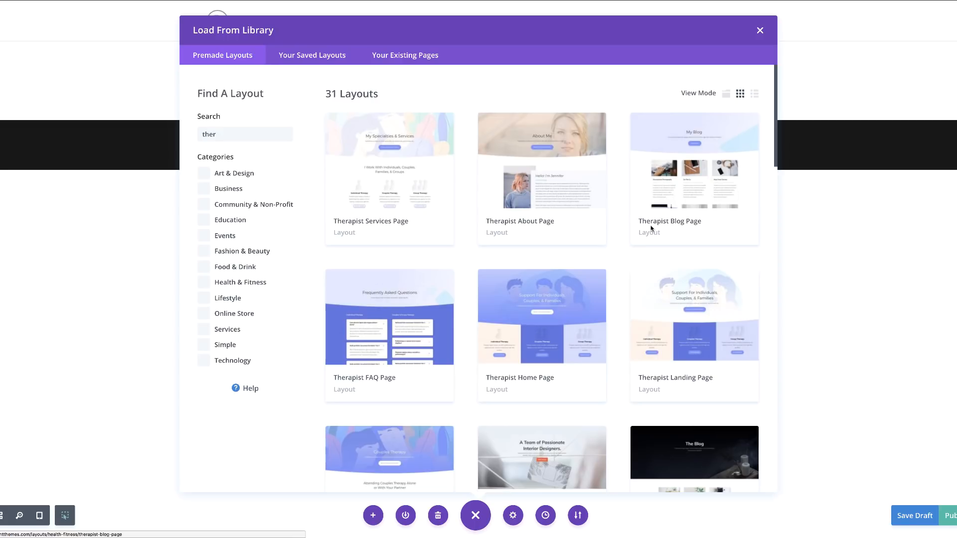
click(692, 155)
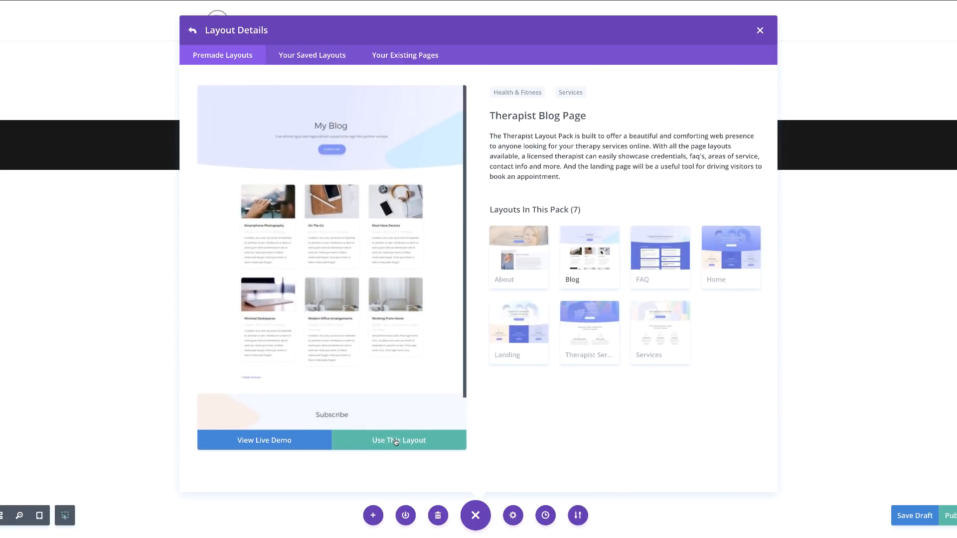
click(396, 440)
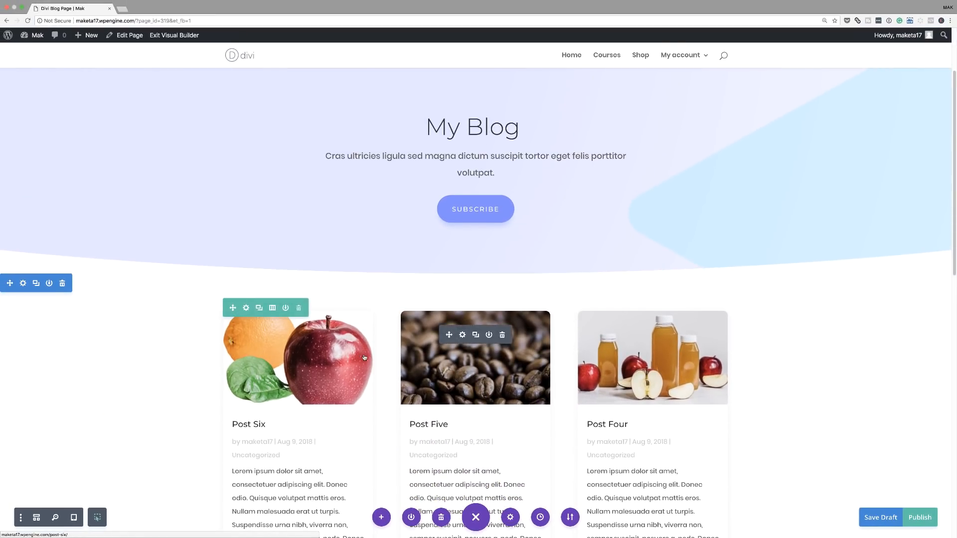
Set the background color of the section holding the blog posts to #5873dd.
scroll(180, 394, down, 5)
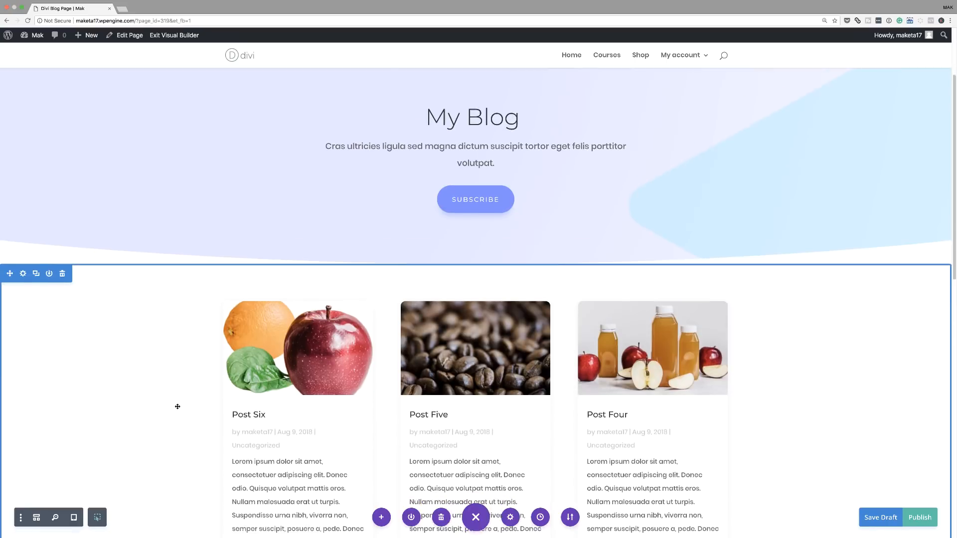
scroll(178, 407, down, 8)
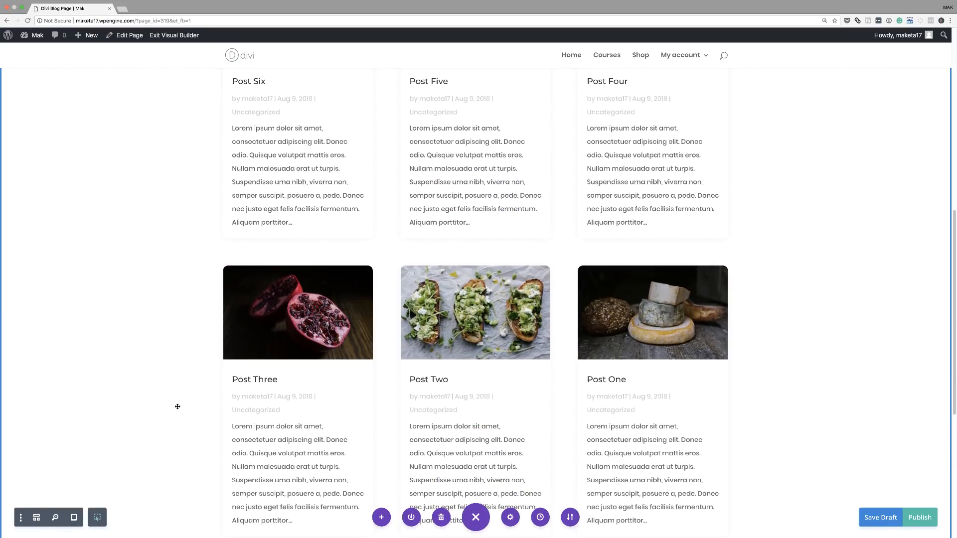
scroll(178, 407, up, 12)
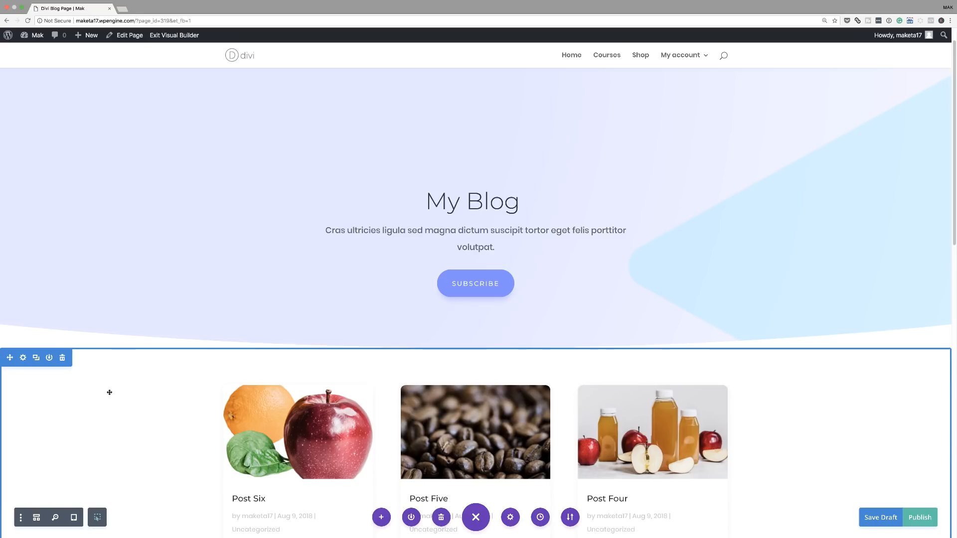
scroll(121, 411, down, 5)
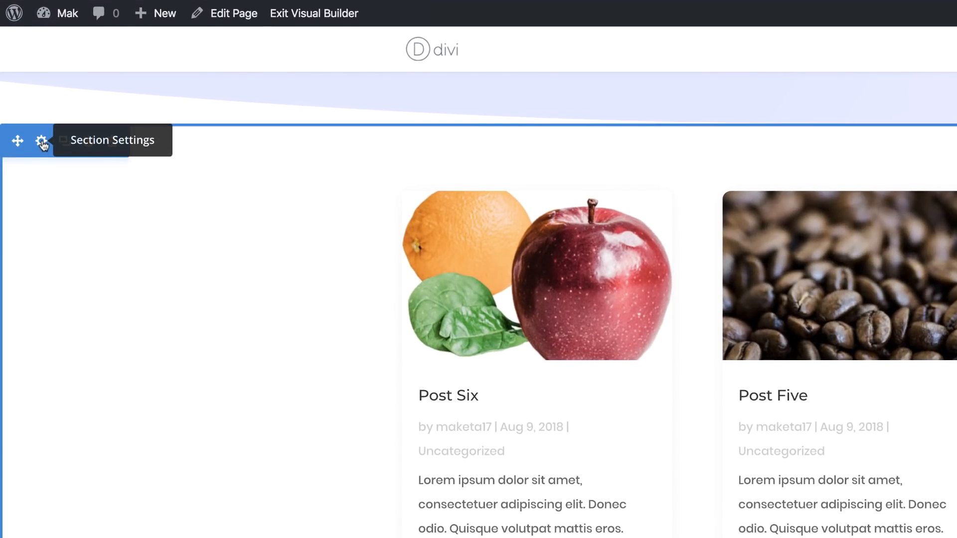
click(42, 144)
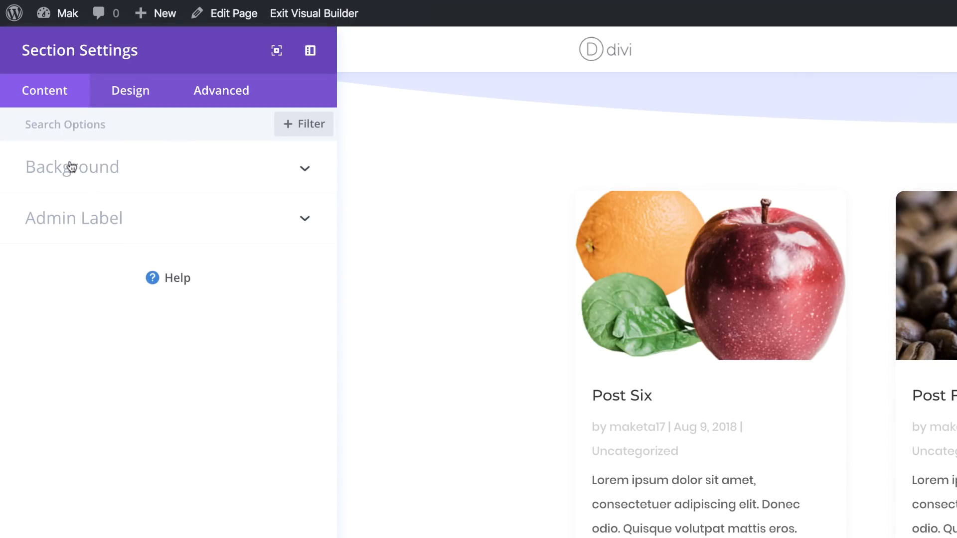
click(74, 162)
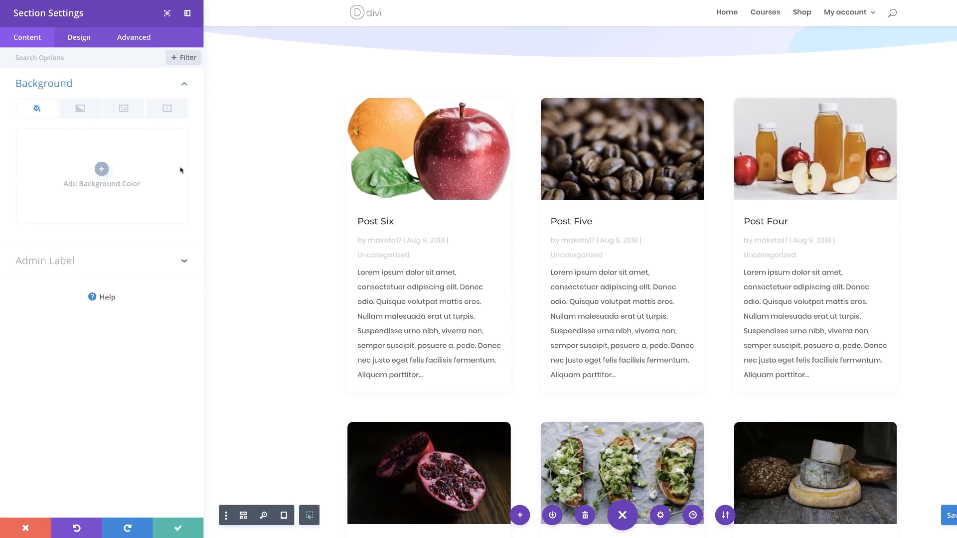
click(101, 170)
click(49, 143)
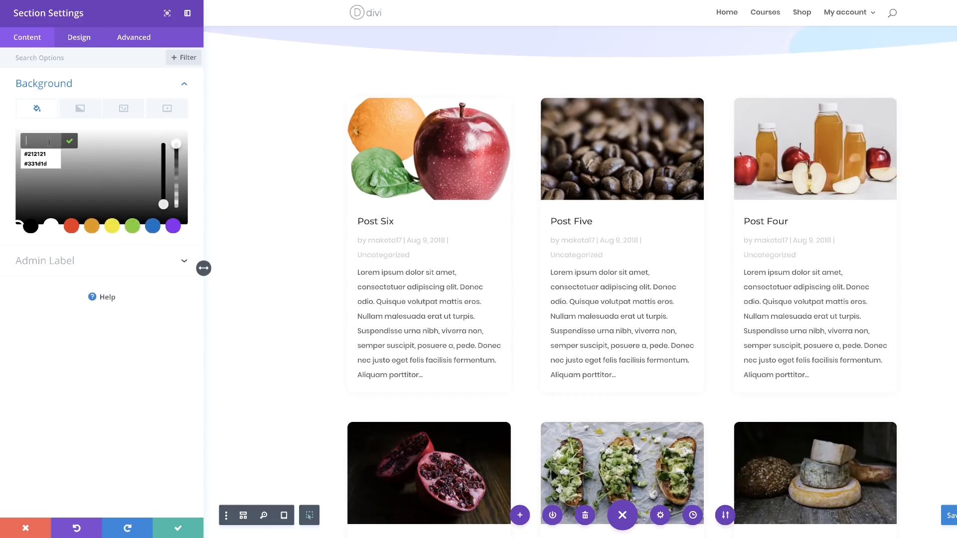
text(#5873dd)
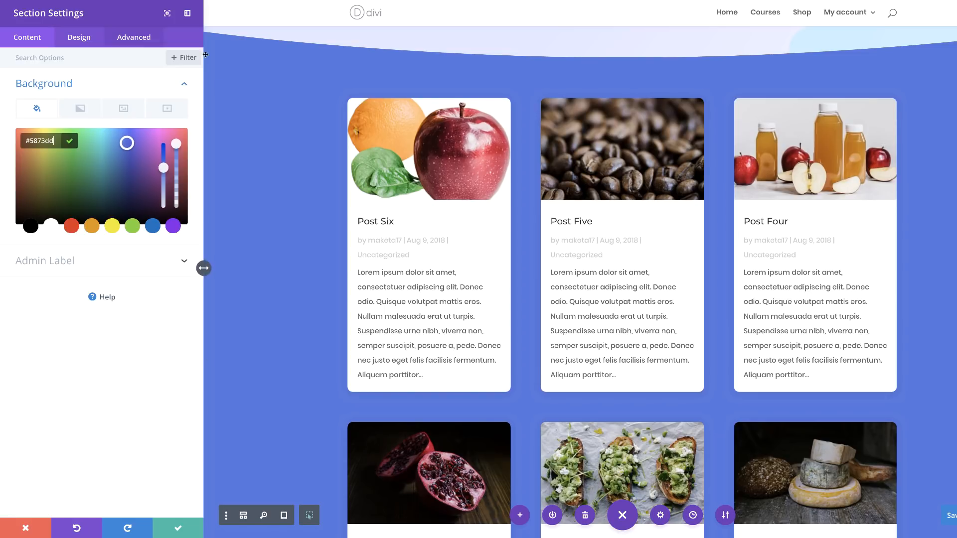
Filter the section settings to modified styles and set the linked top and bottom custom padding to 4vw.
click(188, 58)
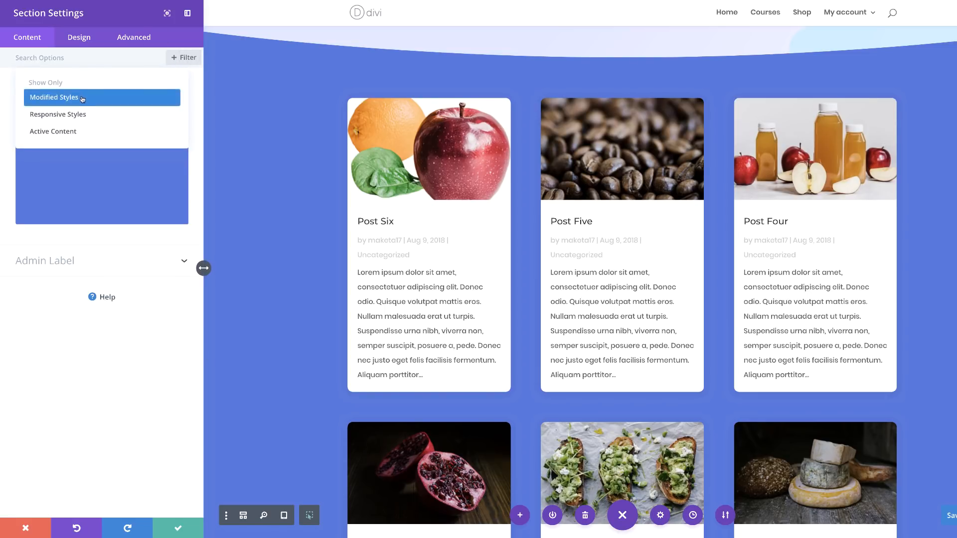
click(82, 99)
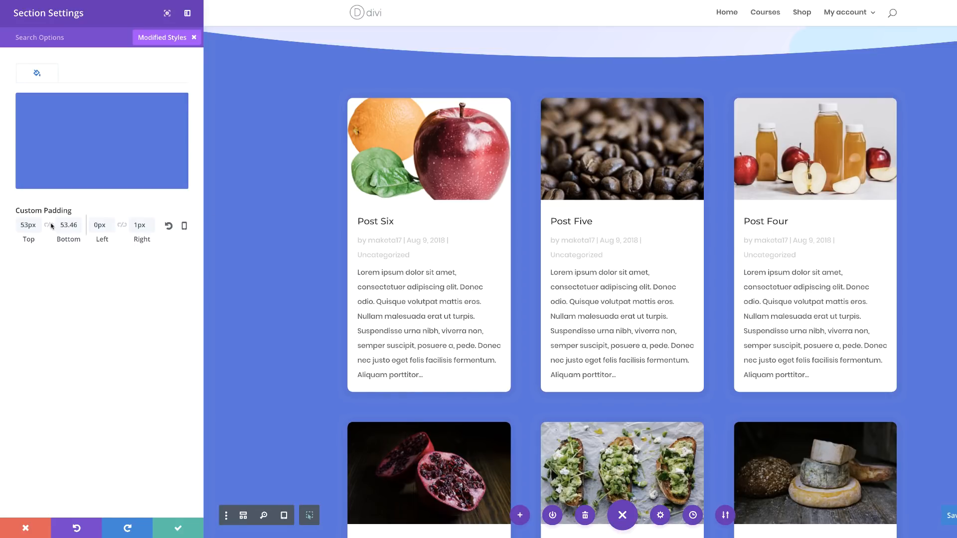
click(27, 224)
text(4vw)
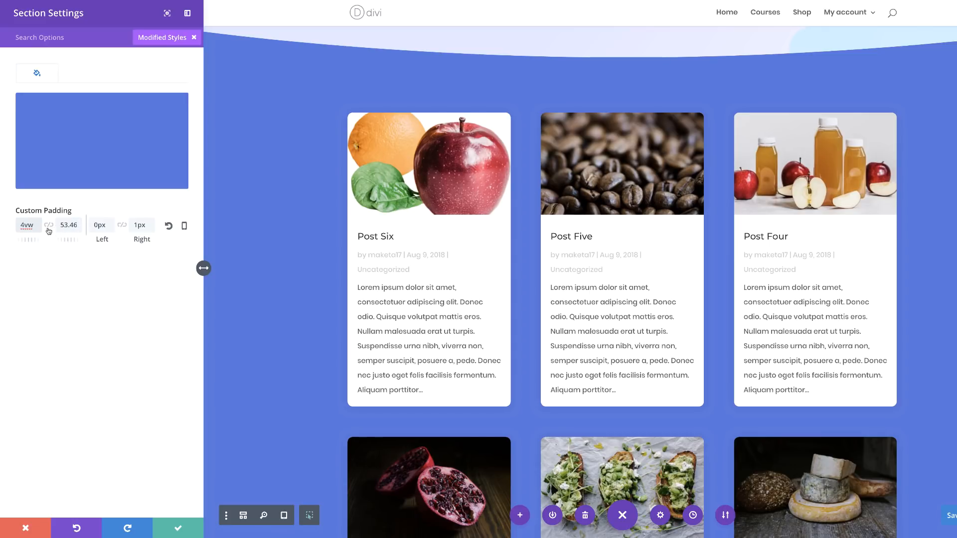
click(48, 226)
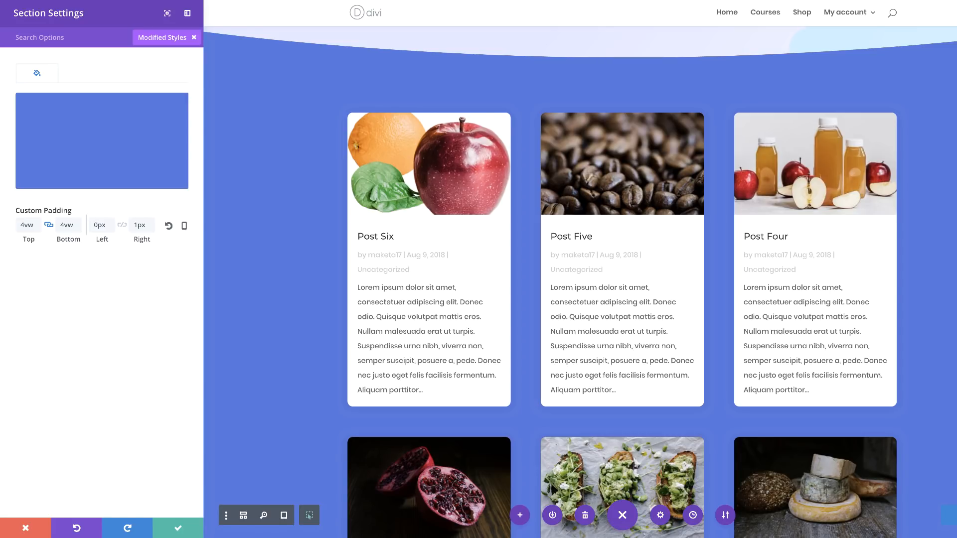
Set the section's left custom padding to 7px.
double_click(95, 226)
text(7vw)
key(BackSpace)
key(BackSpace)
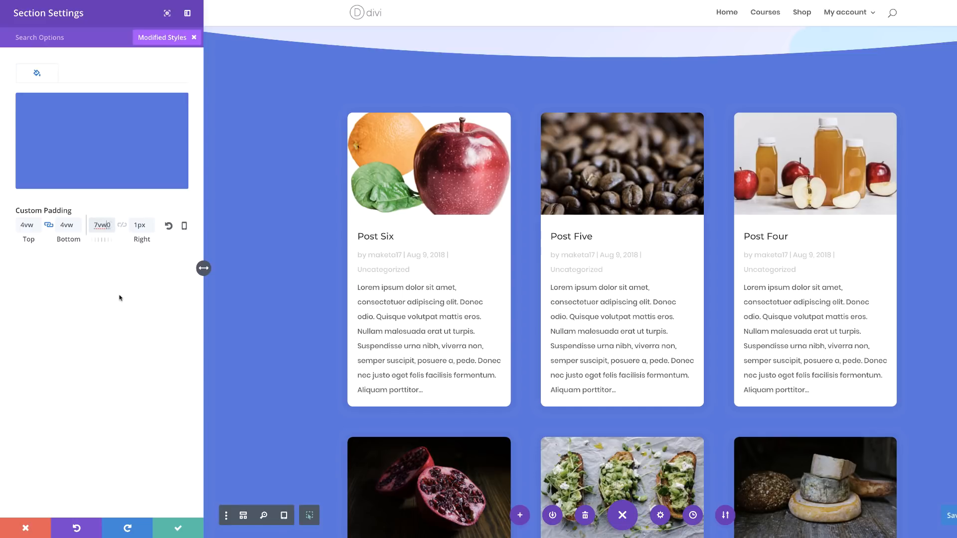
text(px)
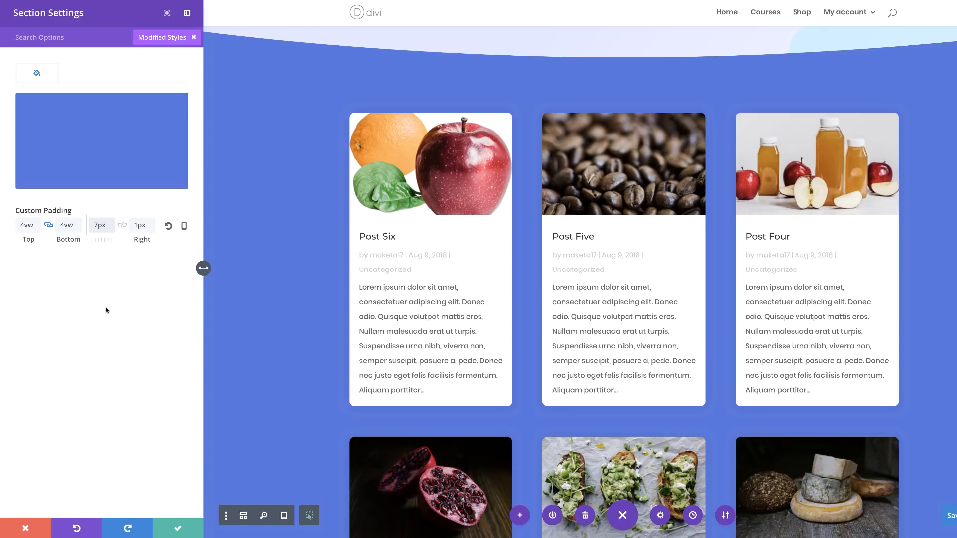
Set the section's left custom padding to 0vw for tablet and save the section settings.
click(185, 227)
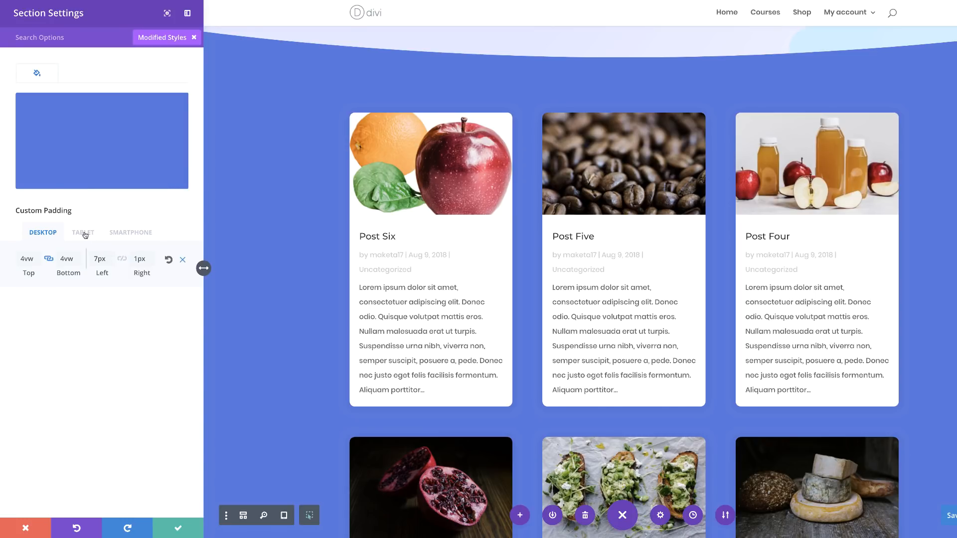
click(83, 232)
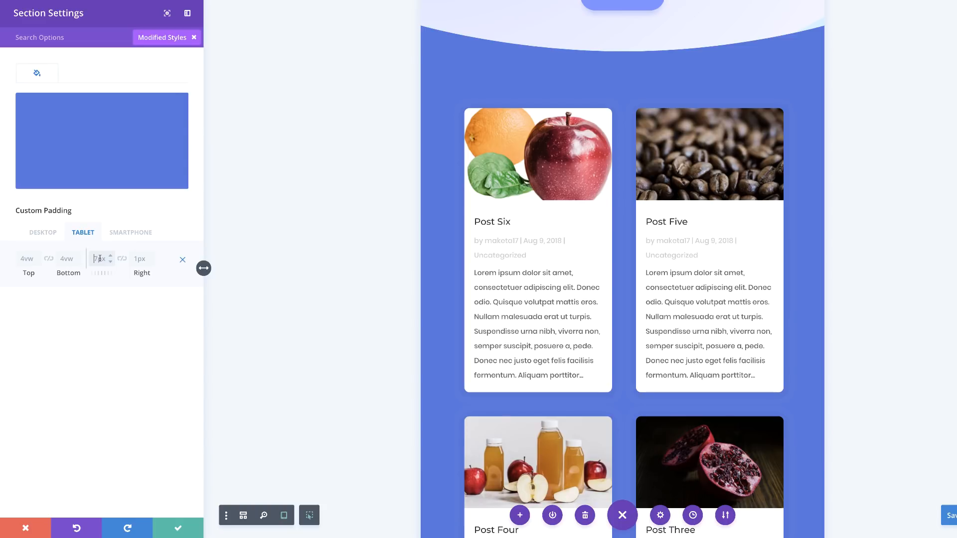
text(0vw)
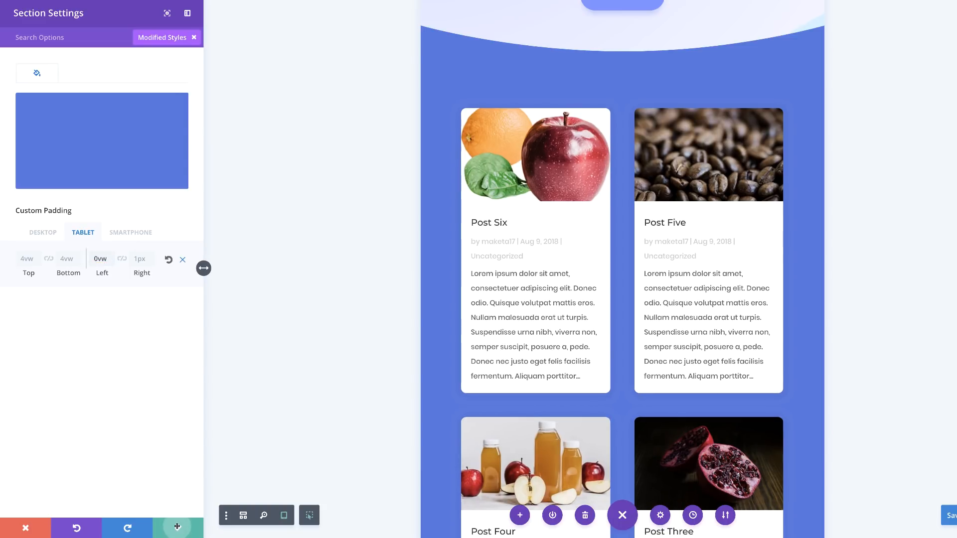
click(179, 527)
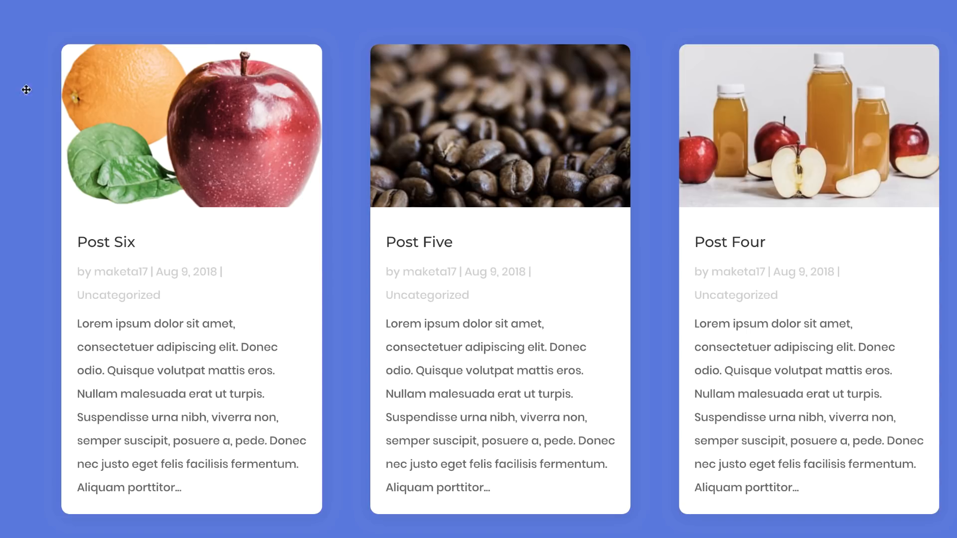
Set the background color of the row holding the blog posts to rgba(255,255,255,0.3).
mouse_move(103, 43)
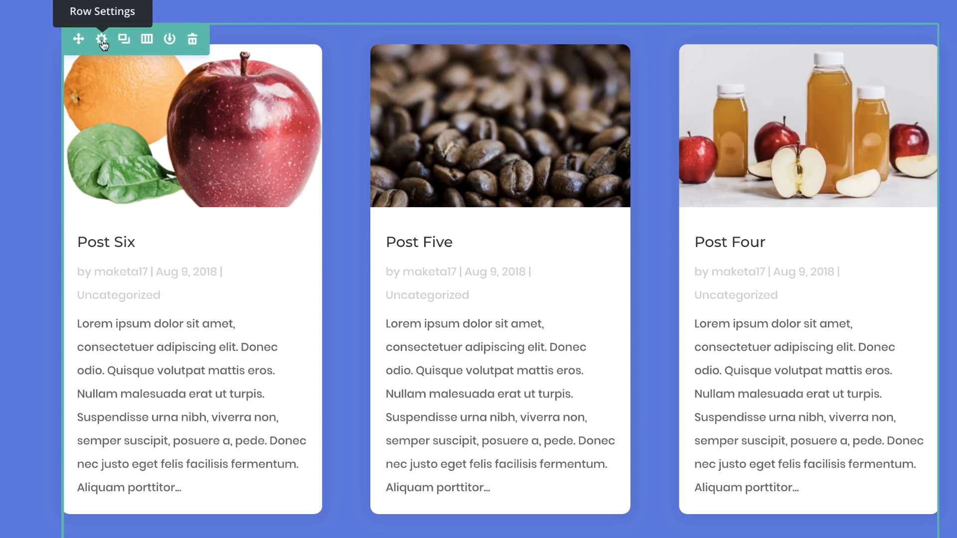
click(102, 42)
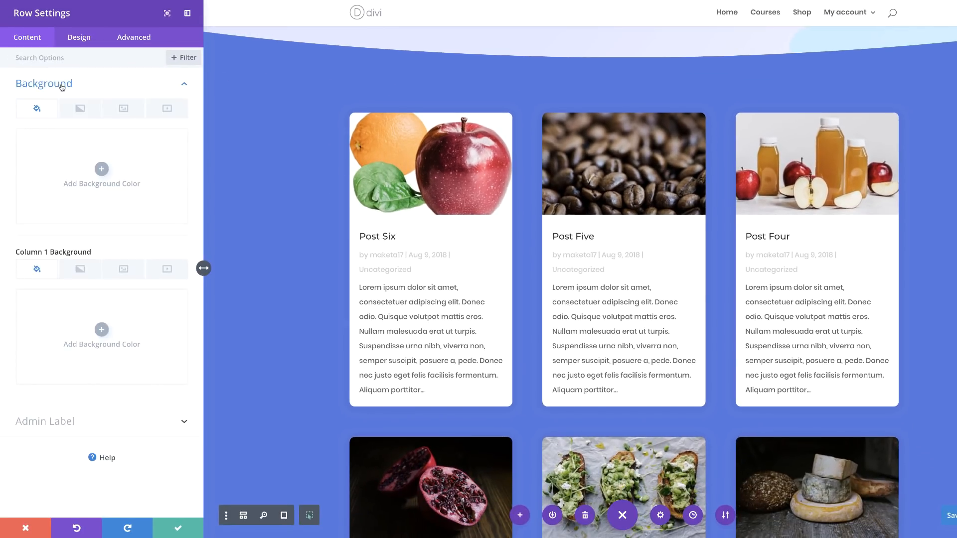
click(102, 169)
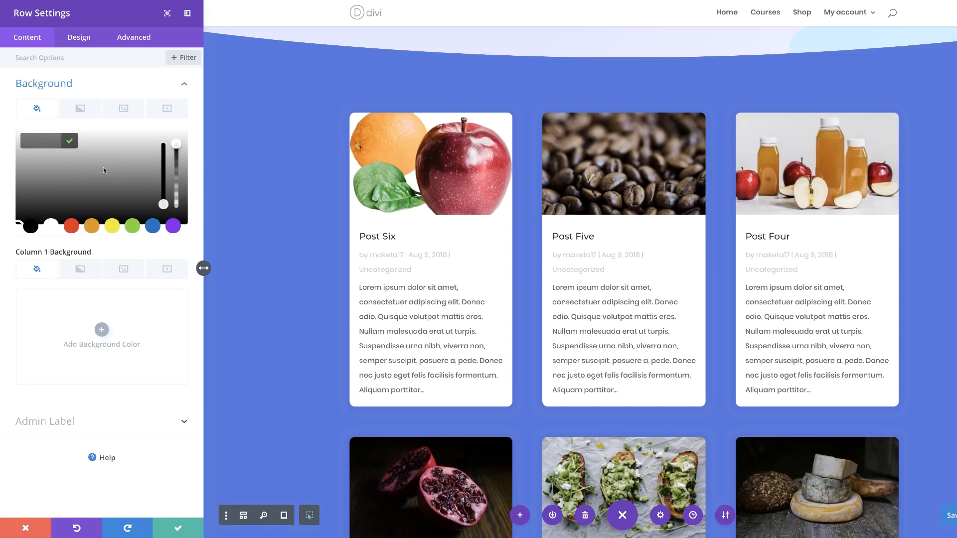
drag(177, 145, 163, 163)
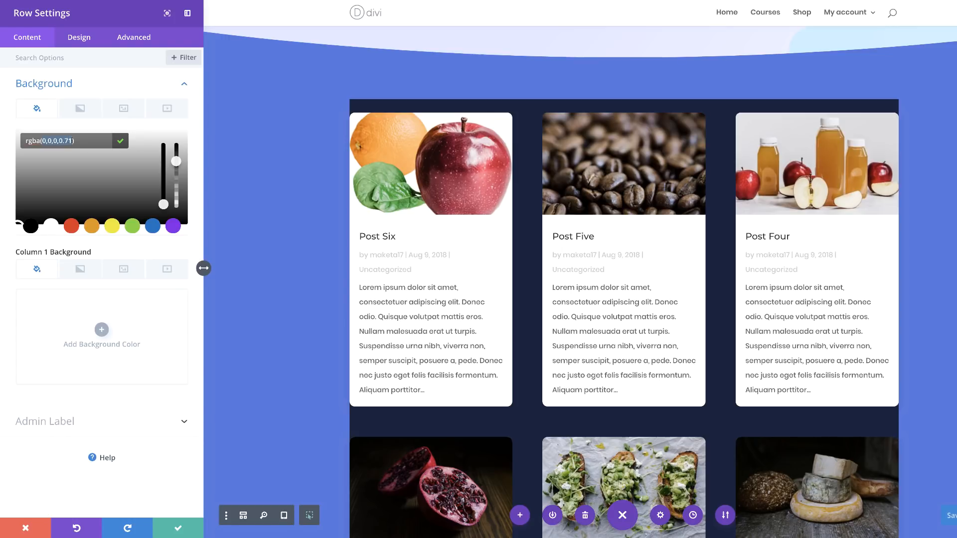
text(255,255,255,0.3)
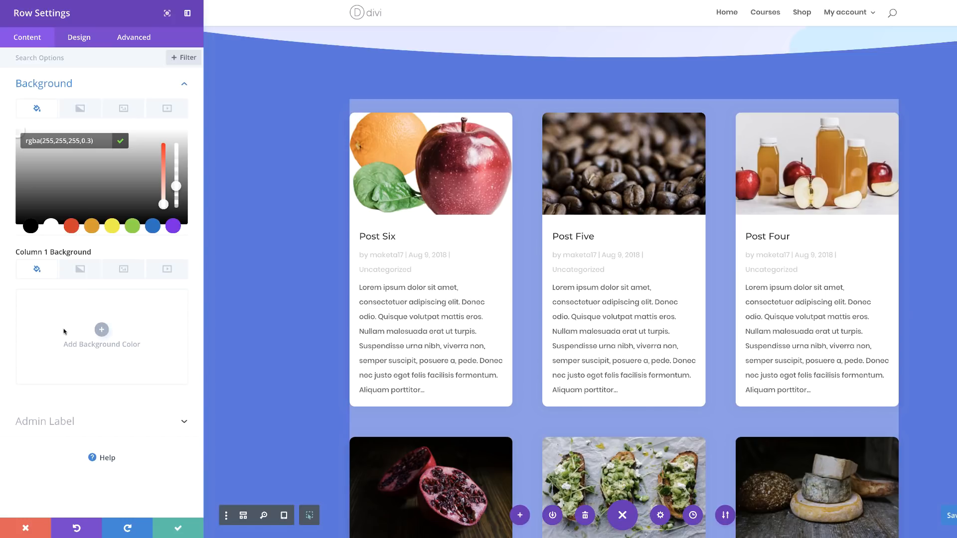
Add a gradient background to the row's column 1 with rgba(255,255,255,0) as its first color.
click(80, 270)
click(103, 330)
click(23, 407)
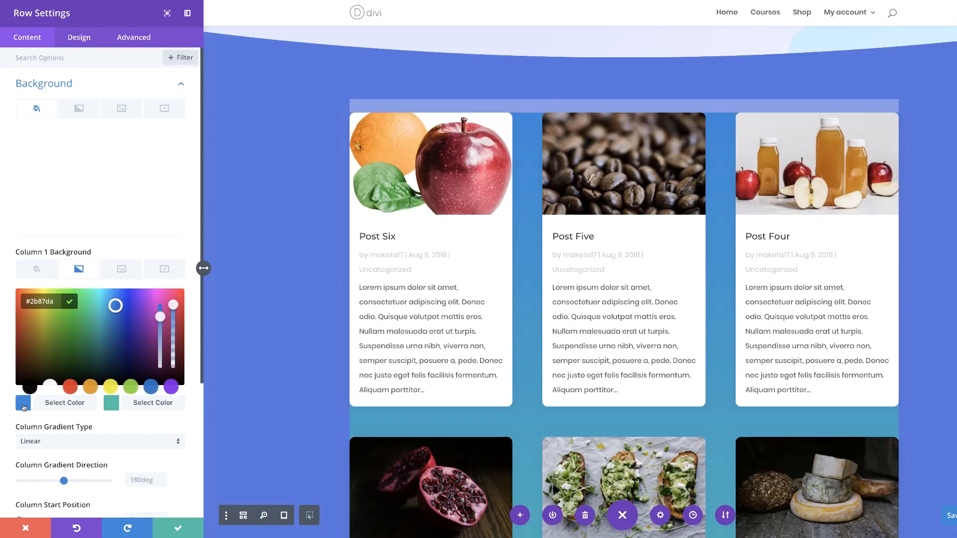
drag(173, 305, 172, 331)
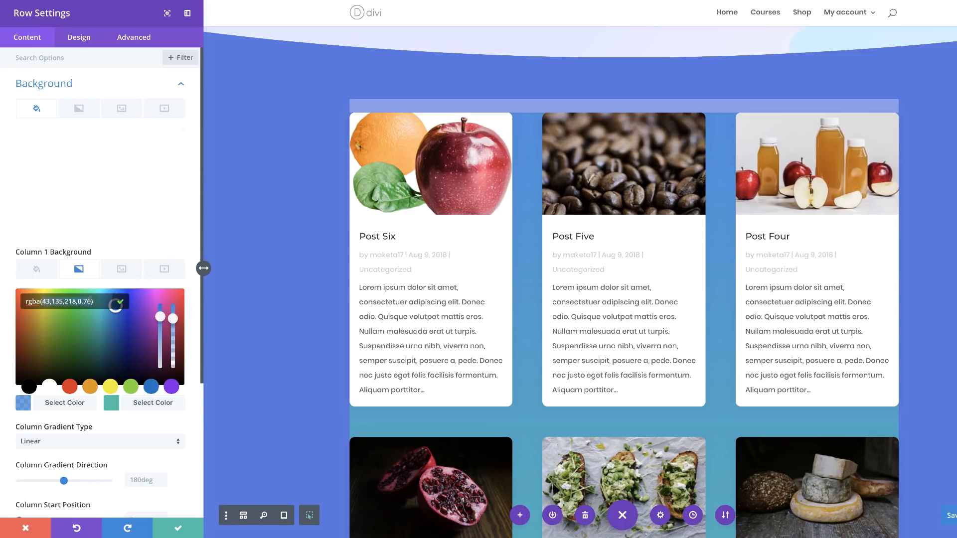
text(rgba(255,255,255,0))
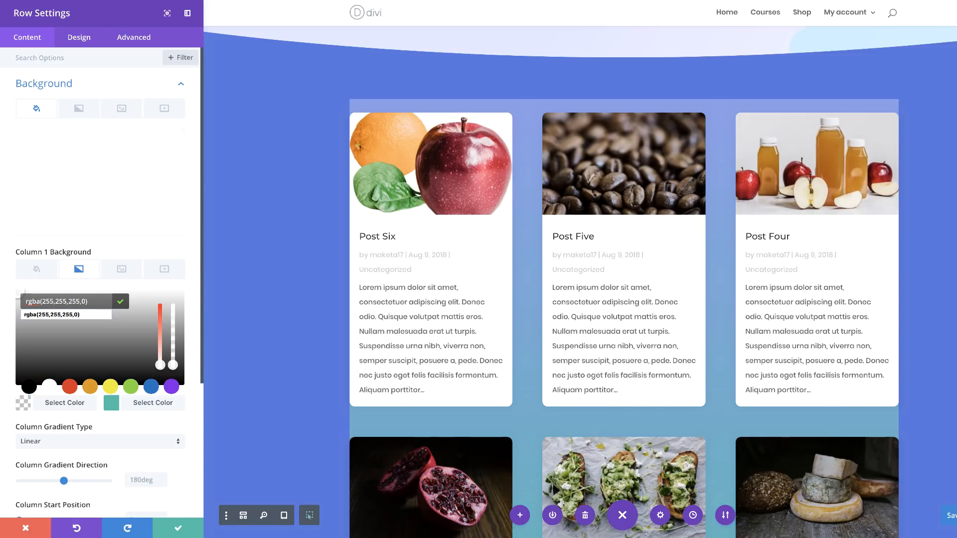
key(Return)
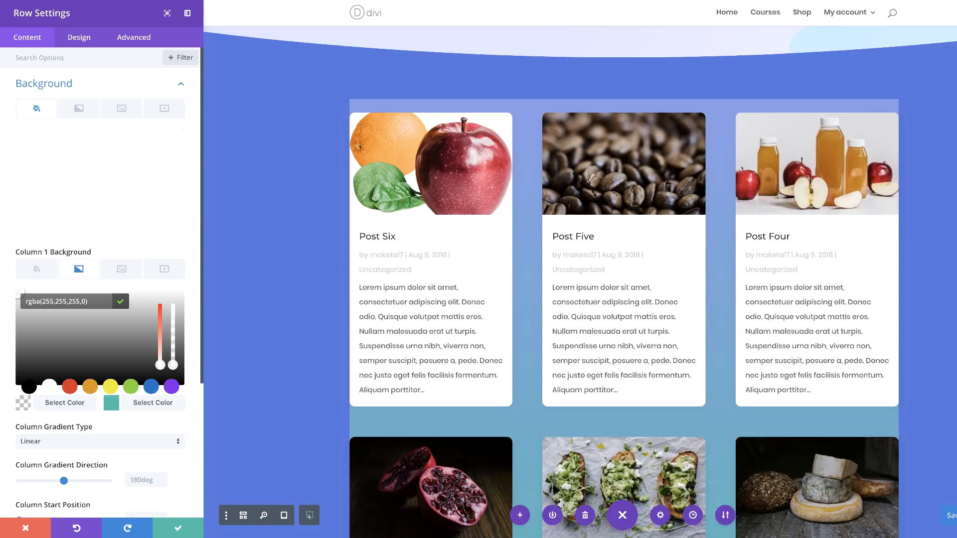
Set the second color of the column 1 gradient to rgba(255,255,255,0.3).
click(111, 403)
drag(172, 305, 174, 323)
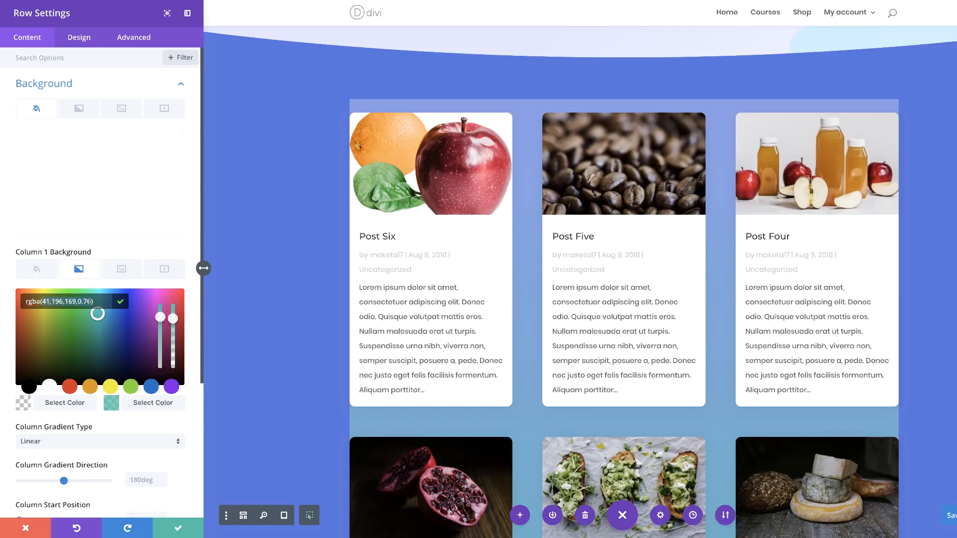
text(255,255,255,0.3)
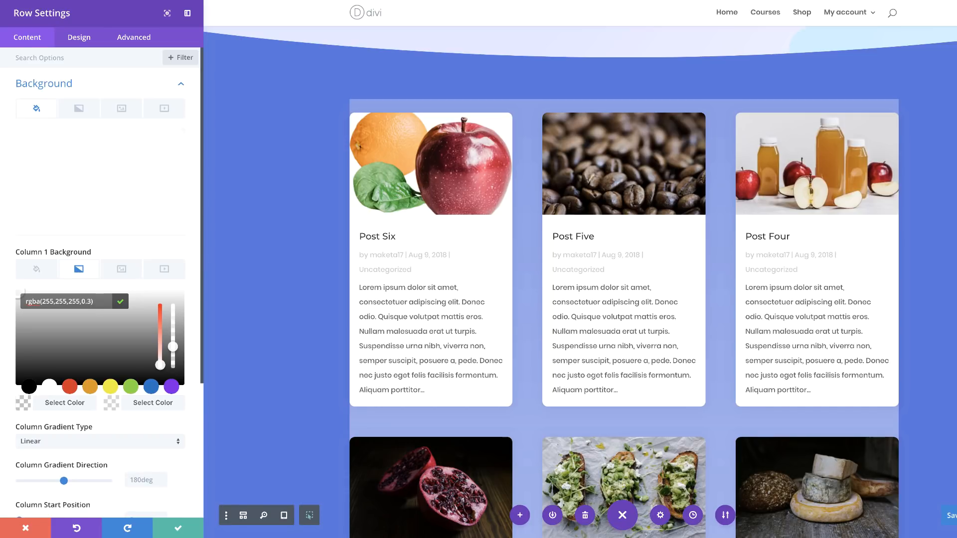
Set the column gradient direction to 90deg.
scroll(148, 338, down, 3)
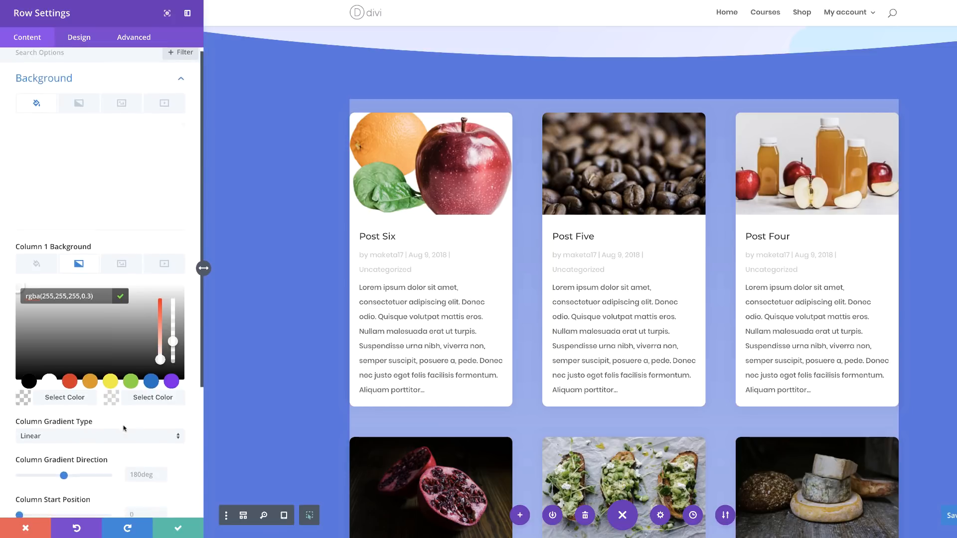
click(137, 330)
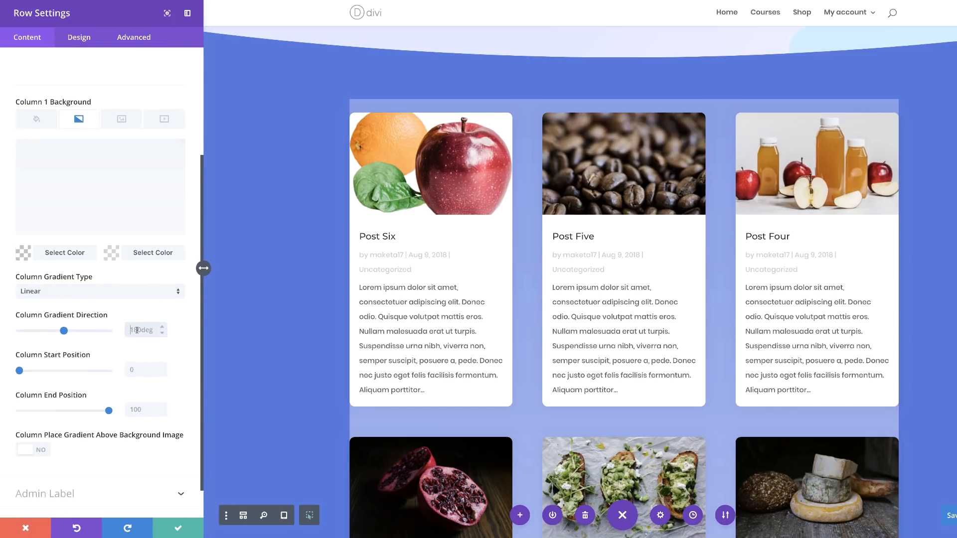
text(90deg)
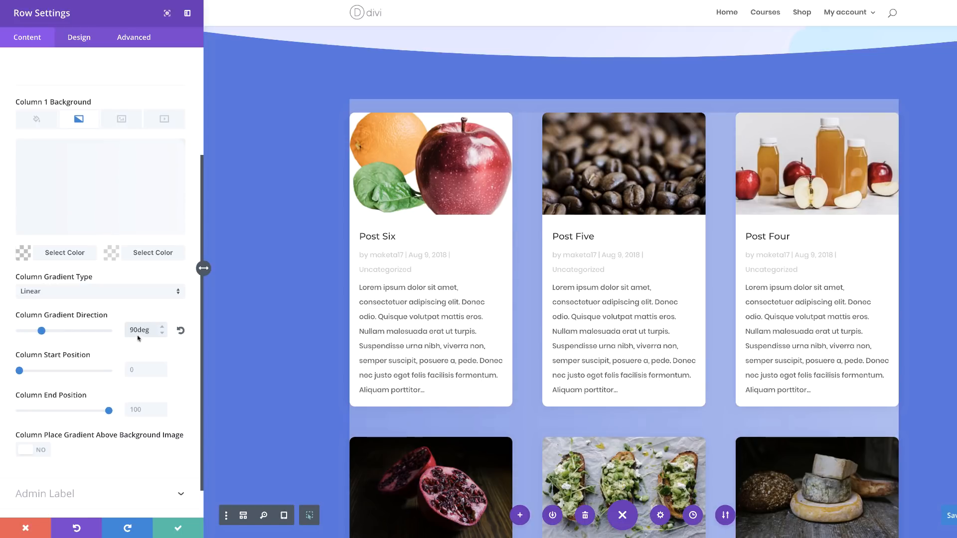
Set the column gradient's start position to 33.3% and its end position to 0%.
click(135, 370)
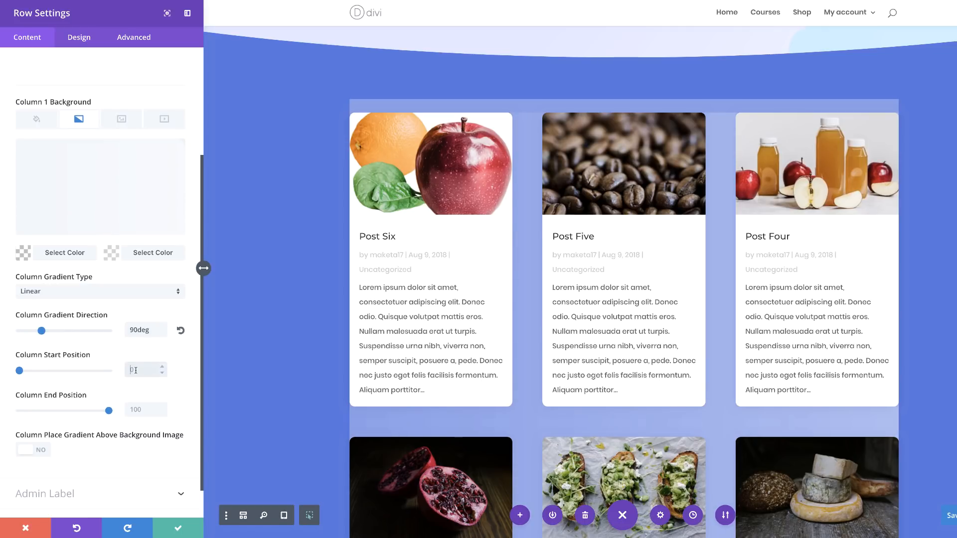
text(33.3%)
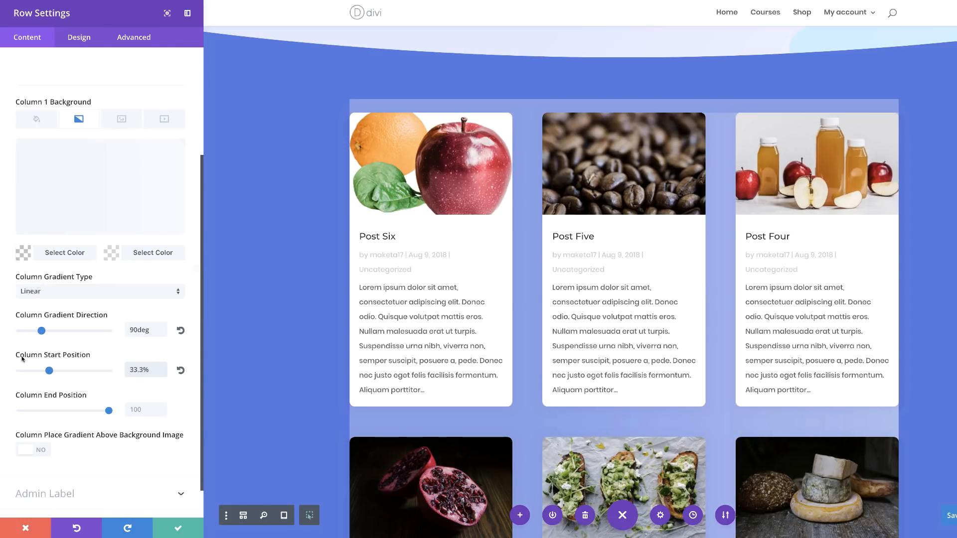
click(108, 410)
drag(88, 411, 11, 411)
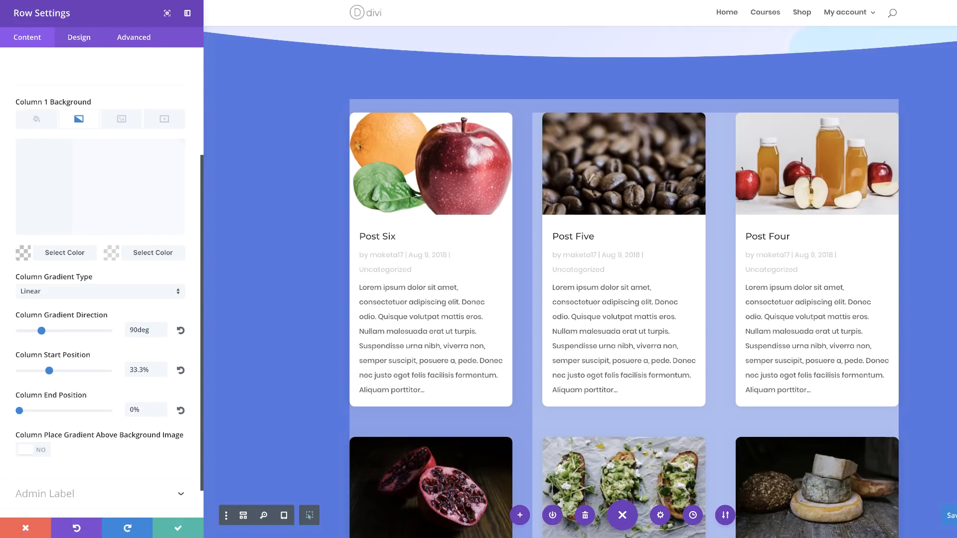
Give the row a custom width of 100% and a gutter width of 4.
click(80, 41)
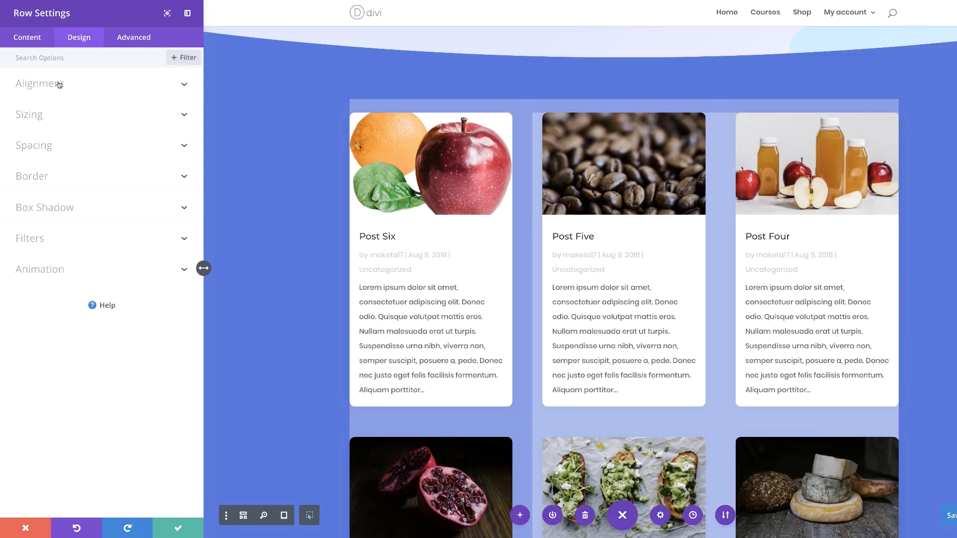
click(37, 118)
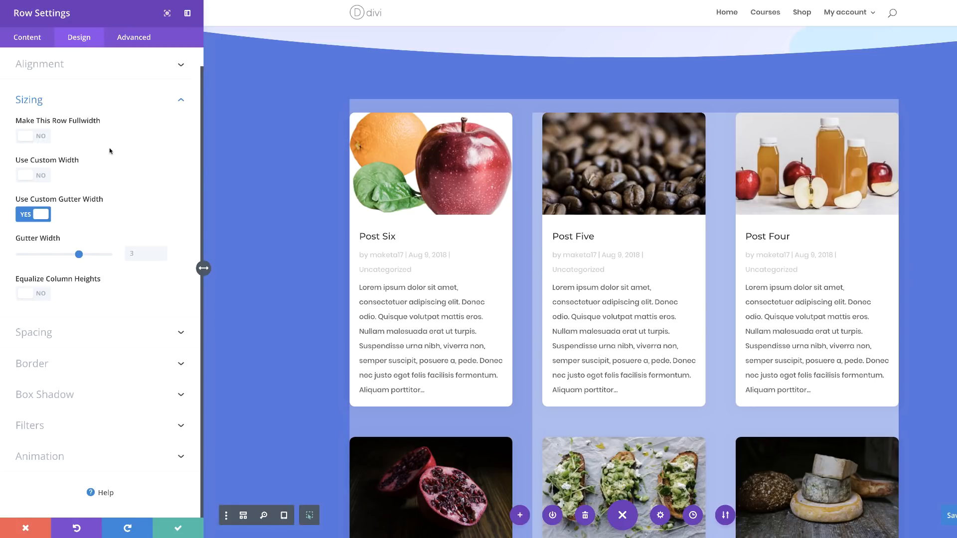
click(40, 175)
click(41, 175)
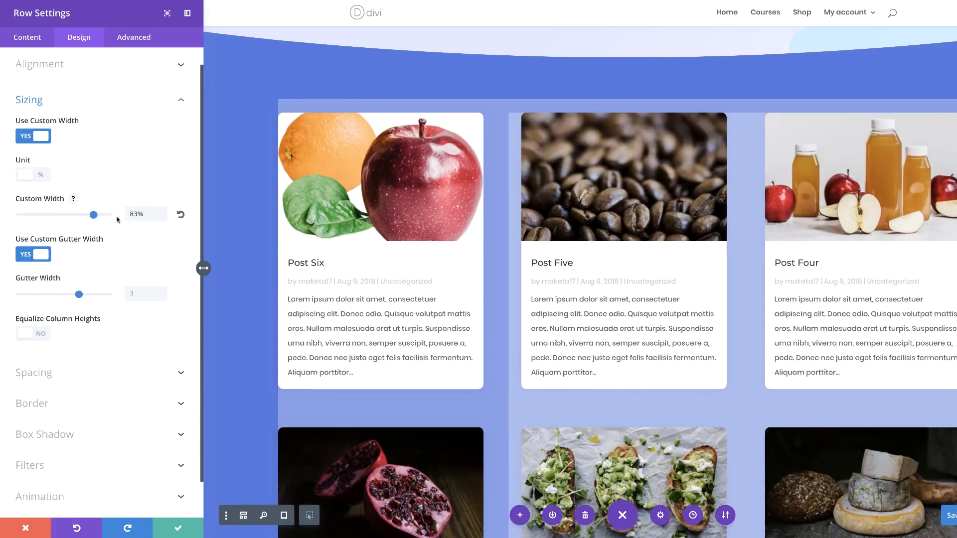
drag(117, 219, 124, 219)
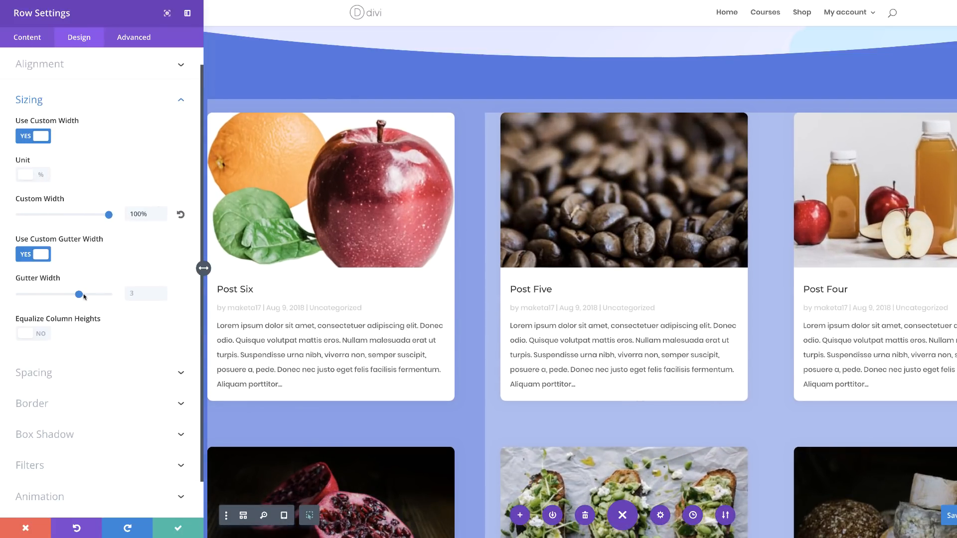
drag(79, 294, 105, 298)
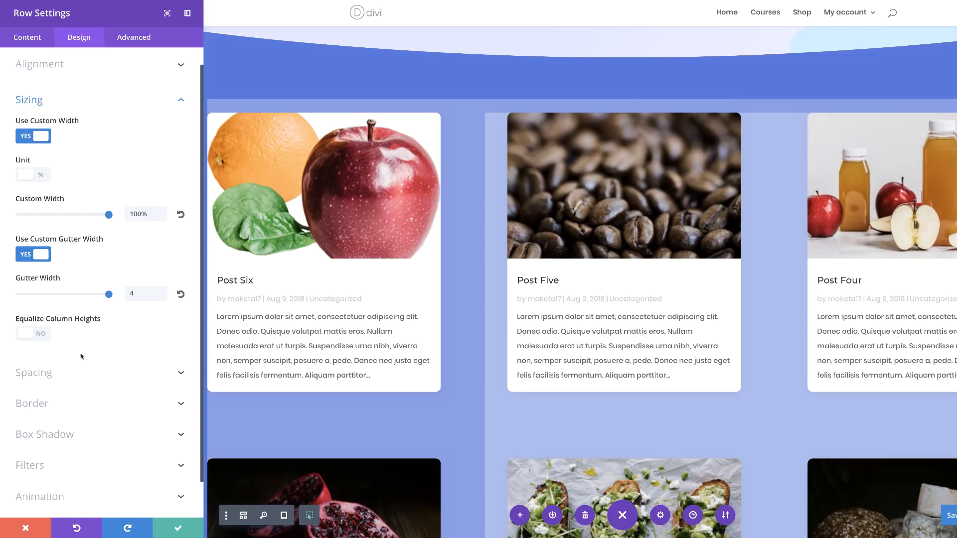
Set the row's linked top and bottom custom padding to 4% and save the row settings.
scroll(57, 409, down, 1)
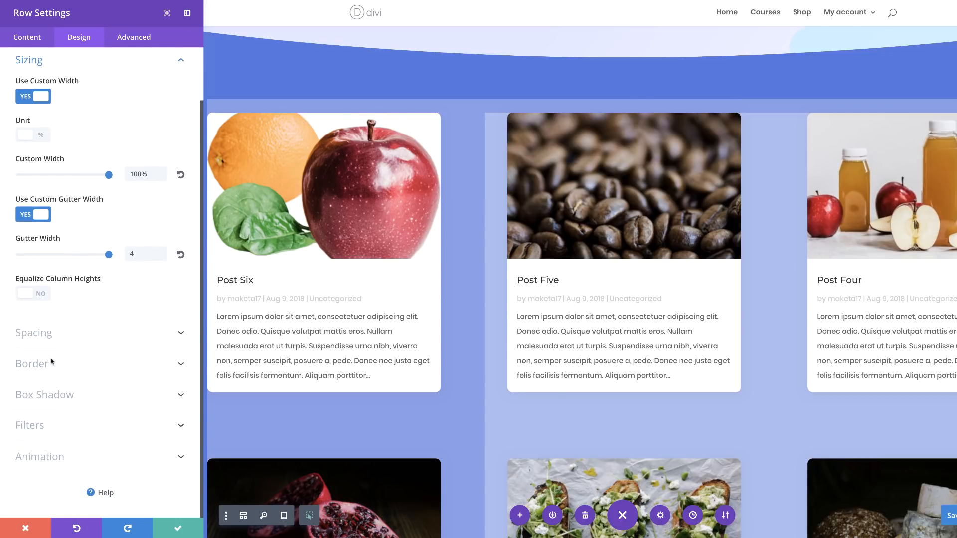
click(46, 338)
click(50, 236)
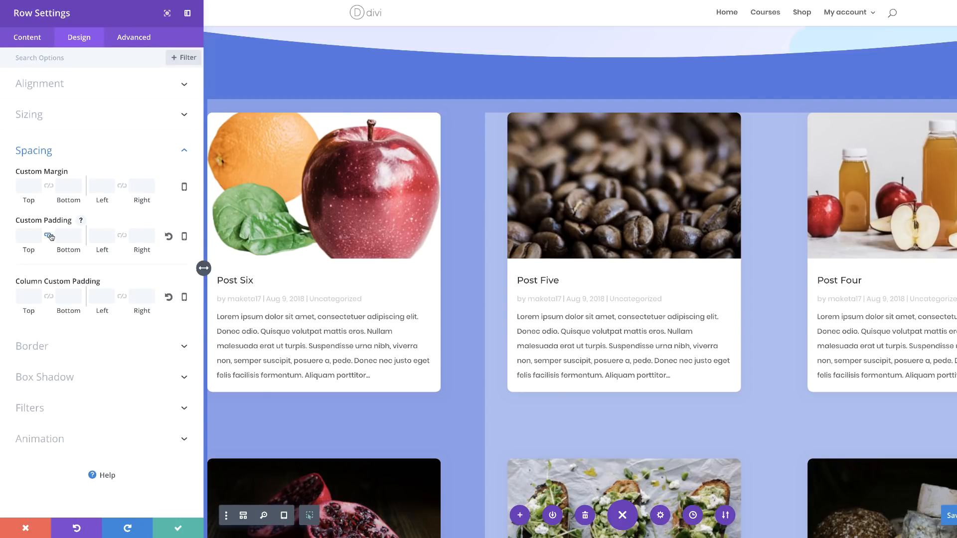
click(20, 235)
text(4%)
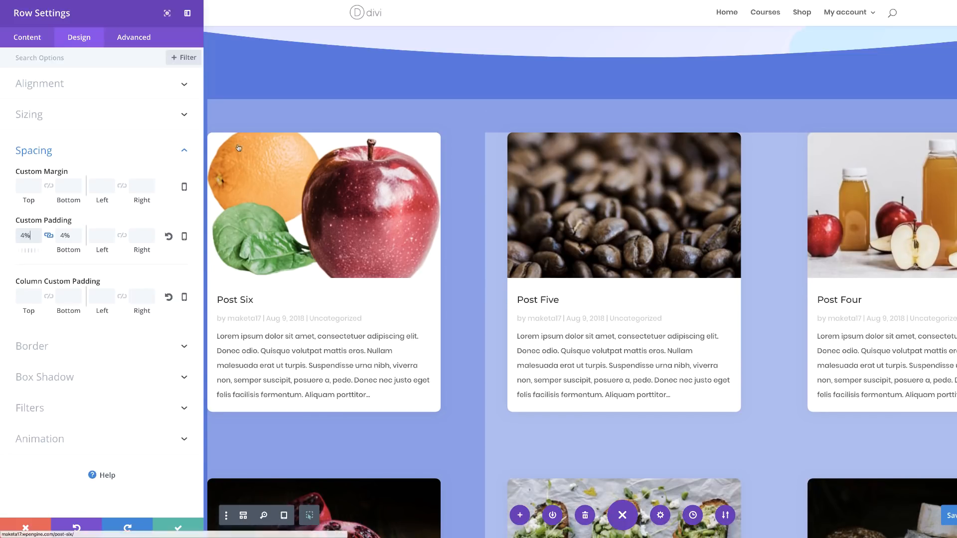
scroll(525, 308, down, 5)
scroll(525, 309, down, 7)
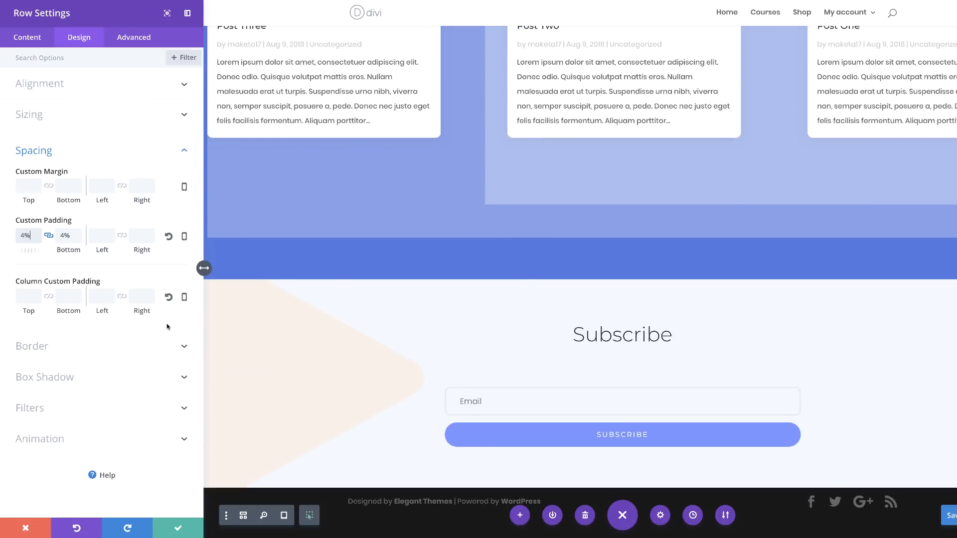
click(179, 529)
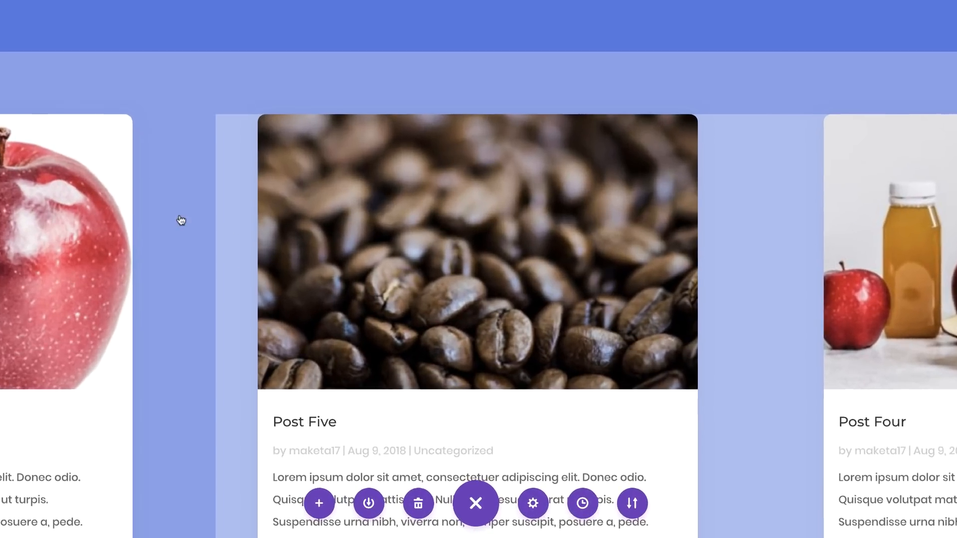
Add a default background gradient to the blog module and save its settings.
mouse_move(479, 348)
scroll(434, 209, down, 1)
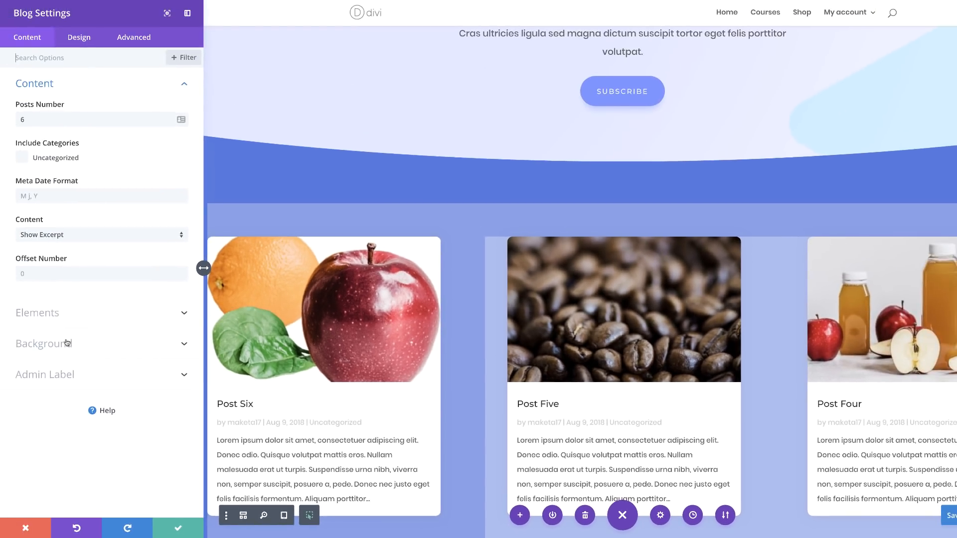
click(67, 343)
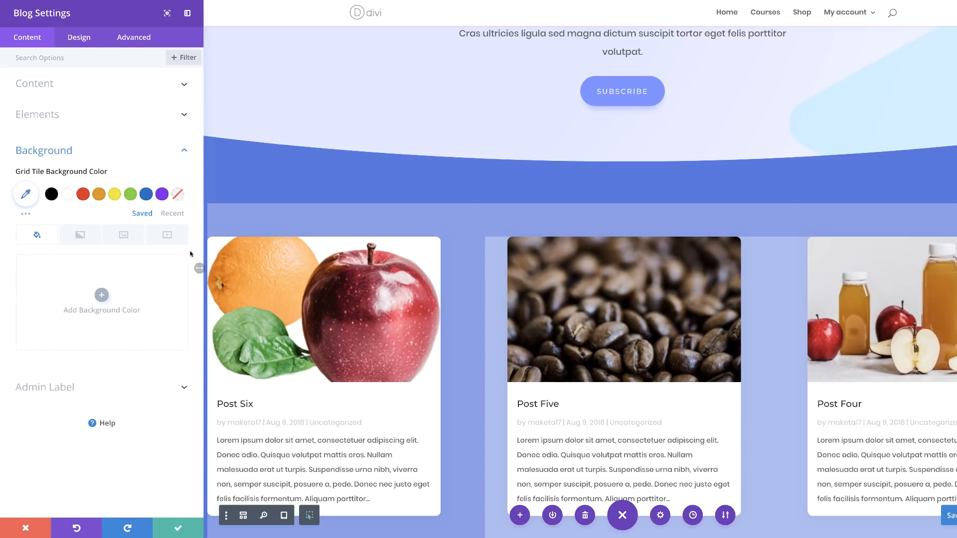
click(80, 236)
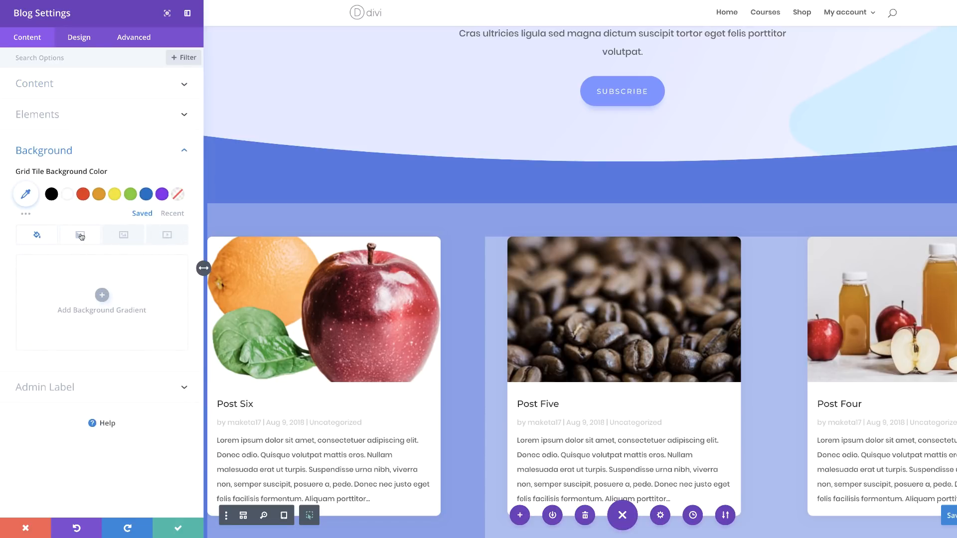
click(103, 296)
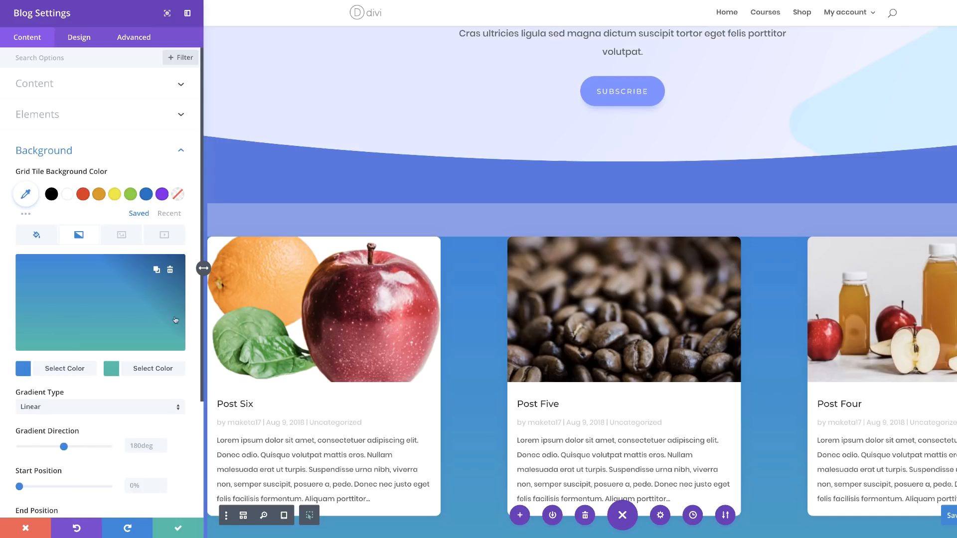
click(180, 529)
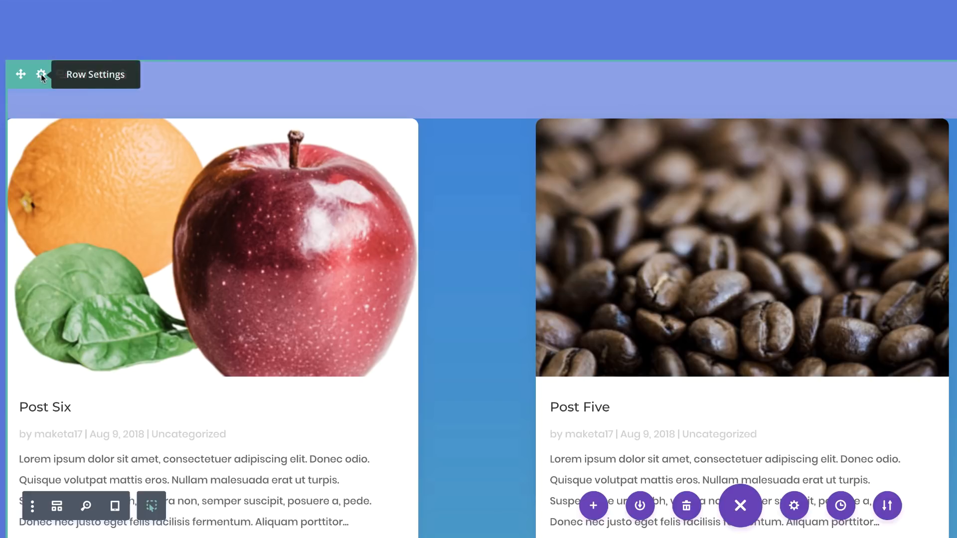
Copy the Column 1 background gradient from the settings of the row holding the blog module.
click(29, 213)
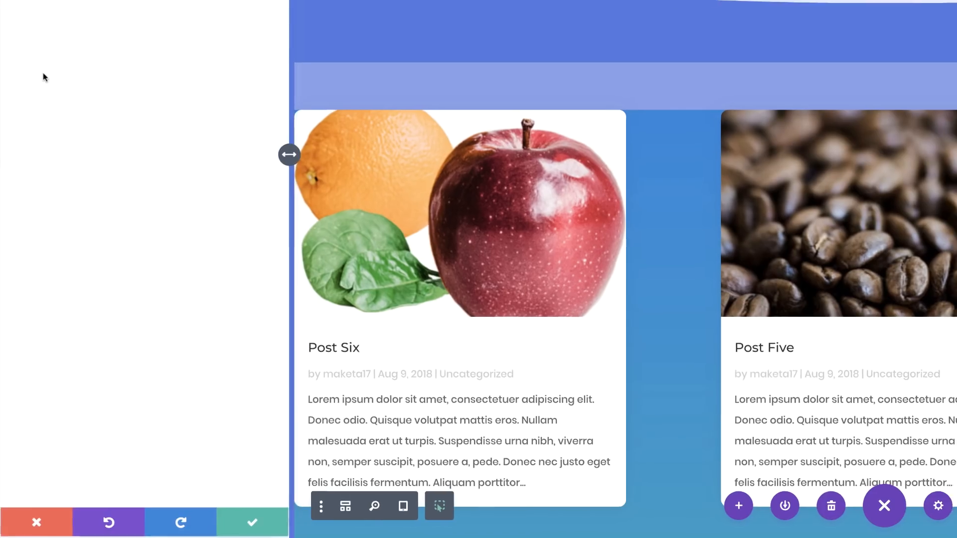
click(70, 86)
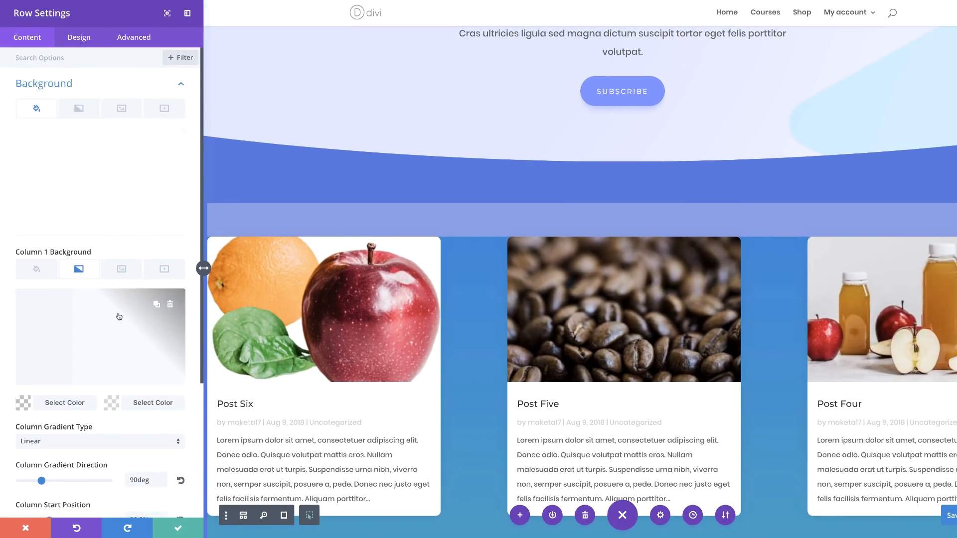
right_click(80, 269)
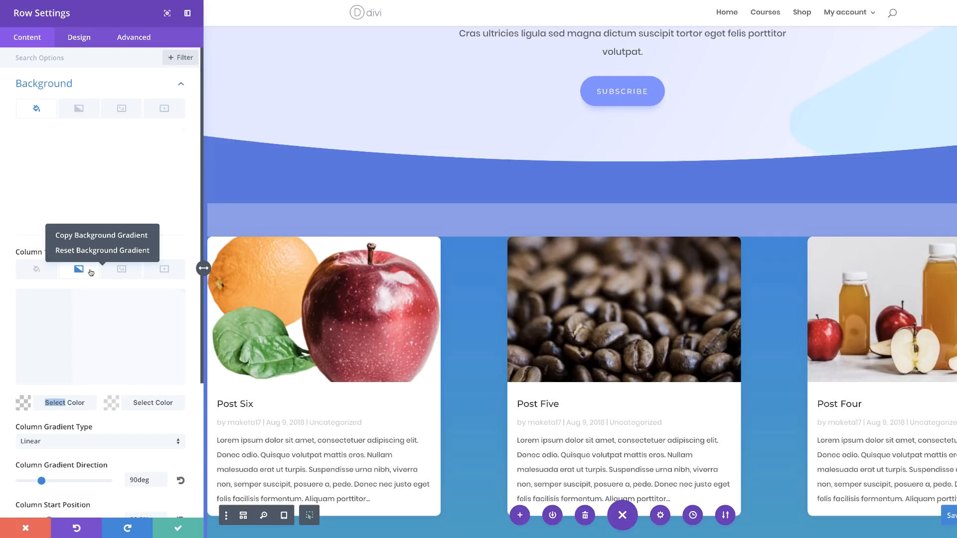
click(98, 239)
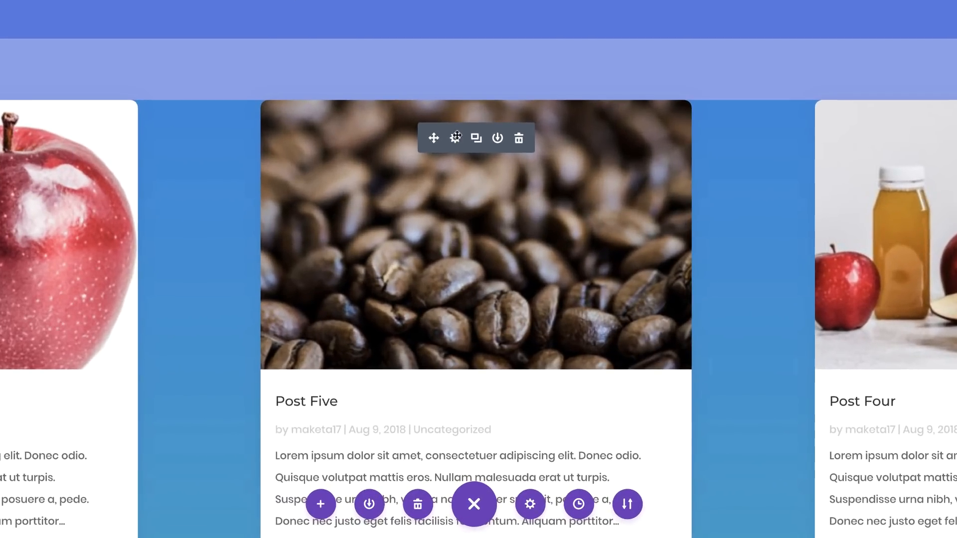
Paste the copied gradient into the blog module's background and set its start position to 66.6%.
click(456, 137)
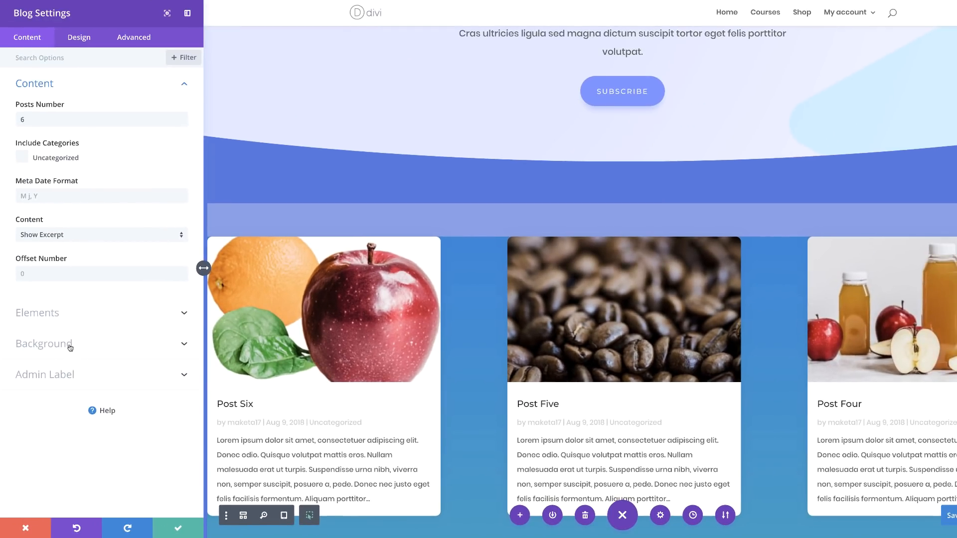
click(70, 344)
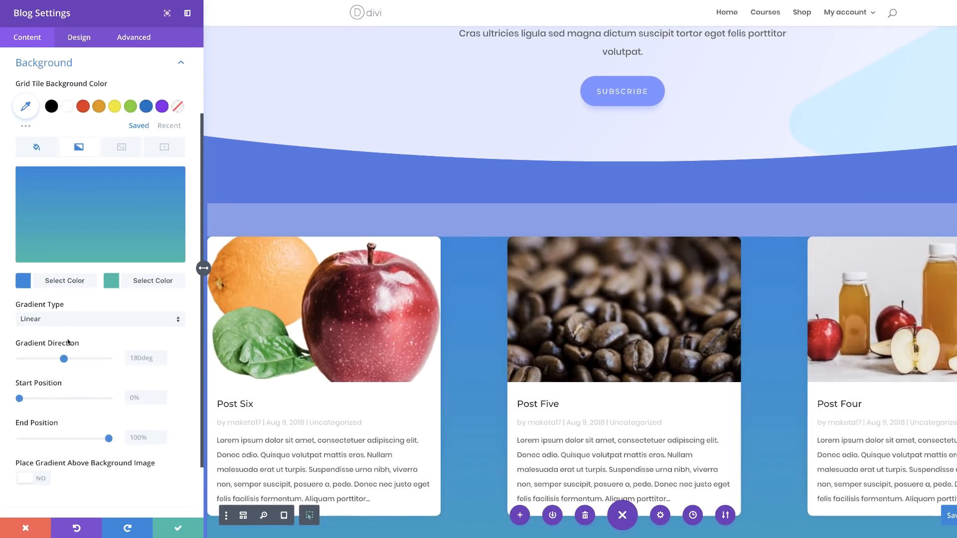
right_click(87, 149)
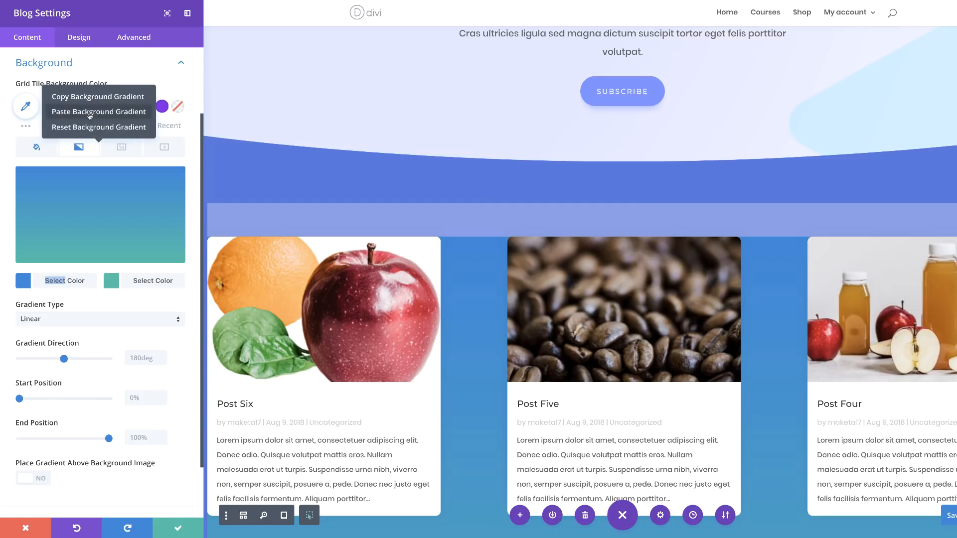
click(88, 127)
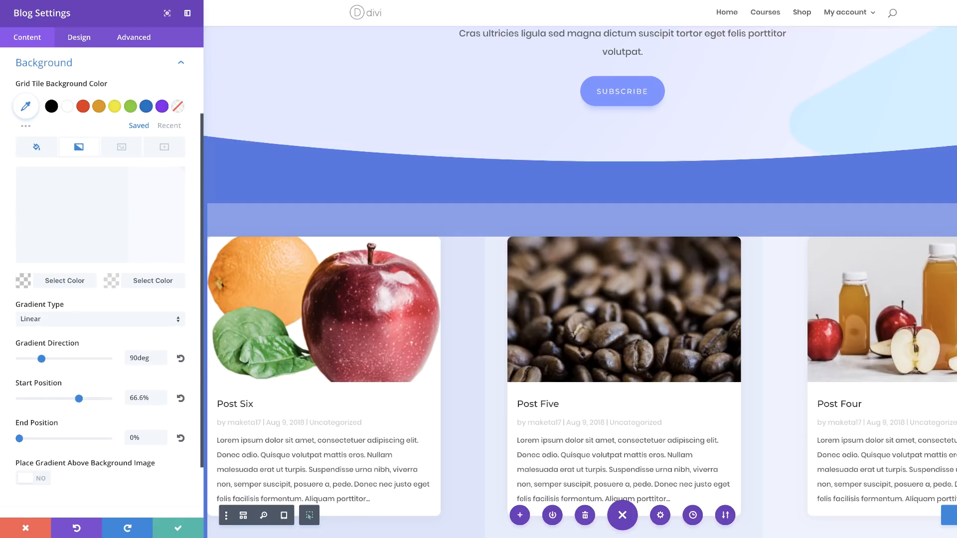
Set the blog module's linked top and bottom custom margin to 4%.
click(82, 37)
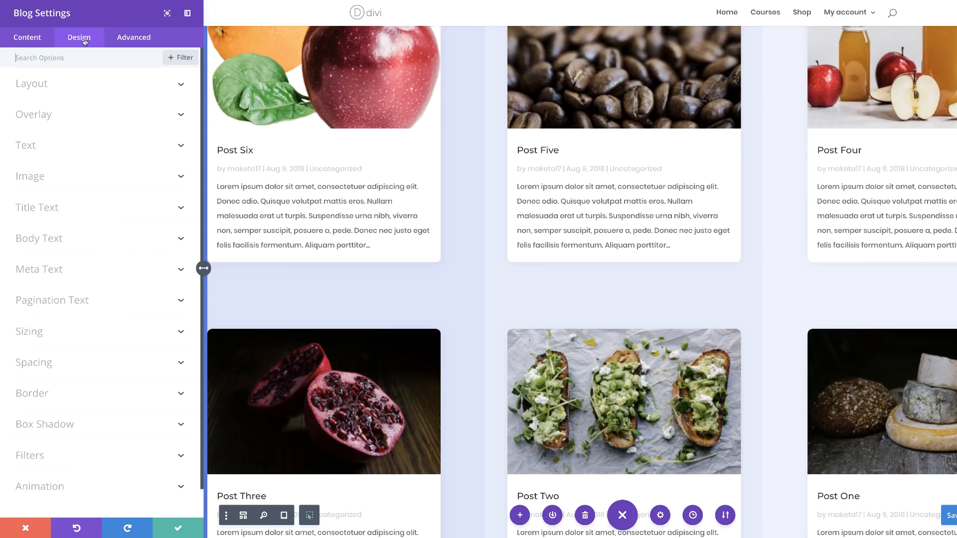
click(44, 365)
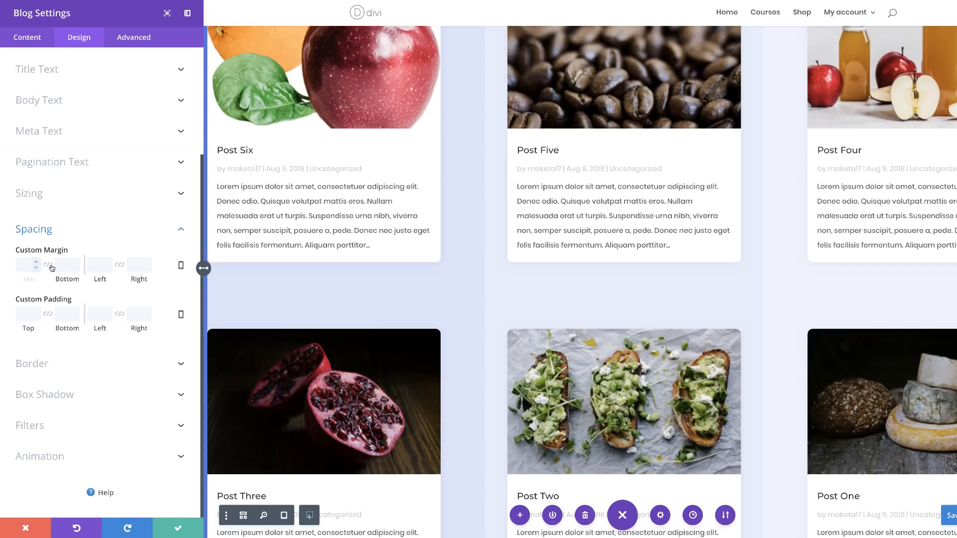
click(48, 264)
click(27, 264)
text(4%)
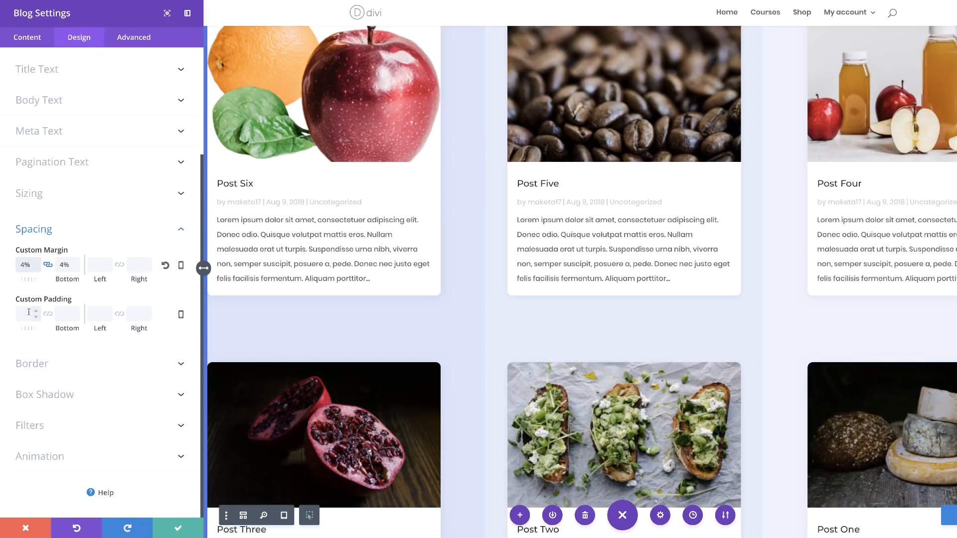
Set the blog module's custom padding to 4% on all four sides, linking opposite sides, and save the settings.
click(48, 314)
click(119, 314)
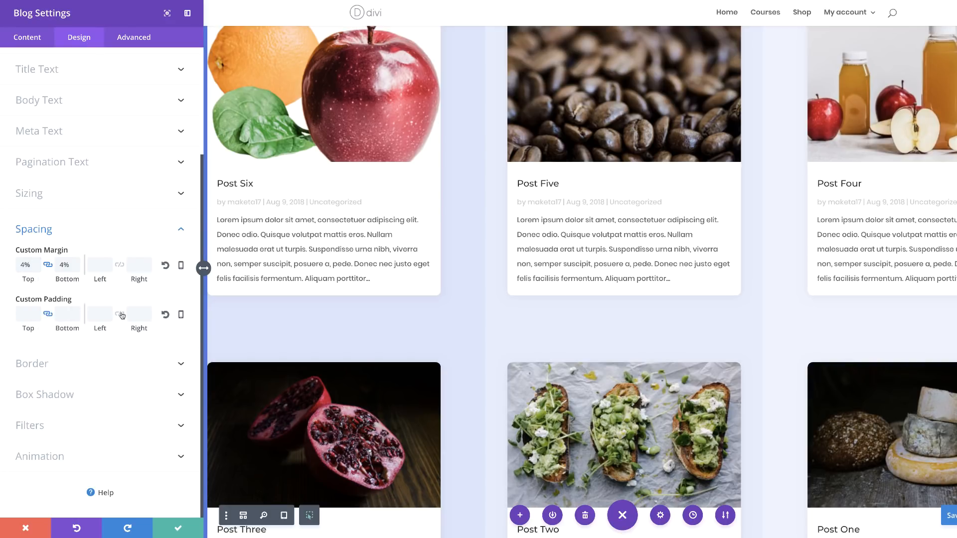
click(24, 315)
text(4%4%)
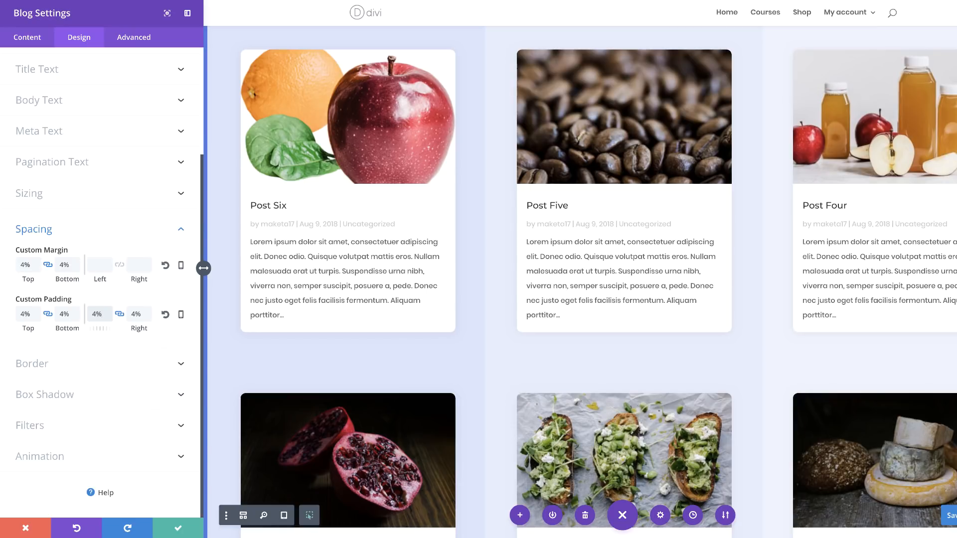
scroll(580, 282, up, 4)
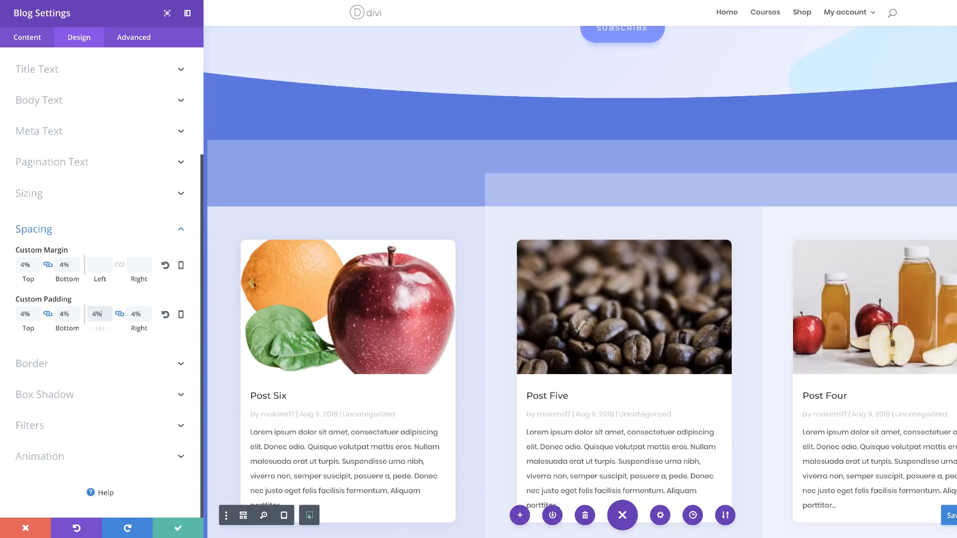
click(178, 528)
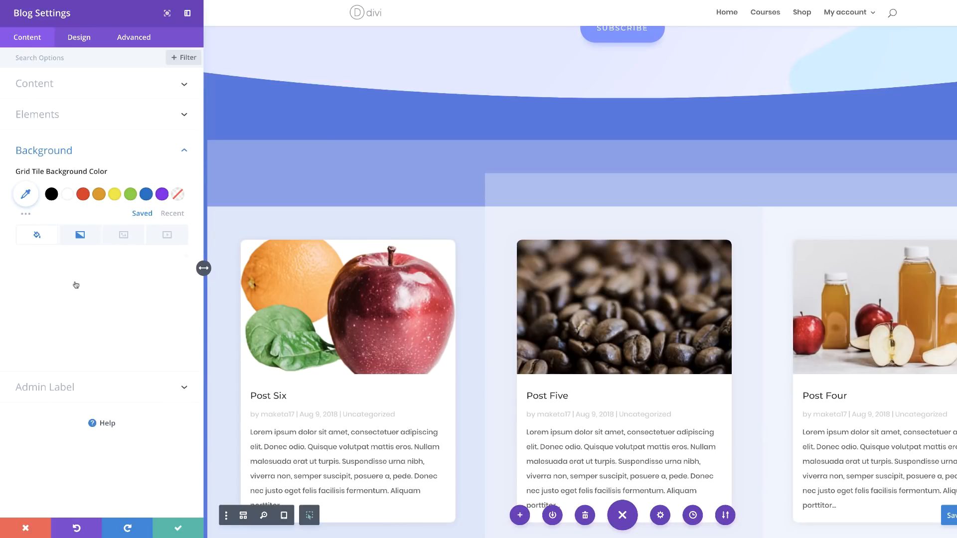
Remove the blog module's solid background color and save the module.
click(173, 269)
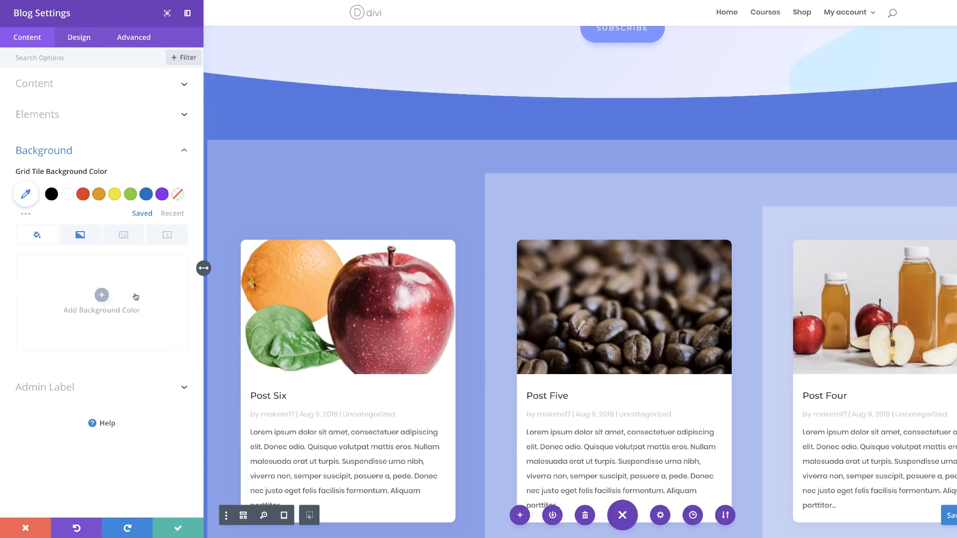
click(179, 521)
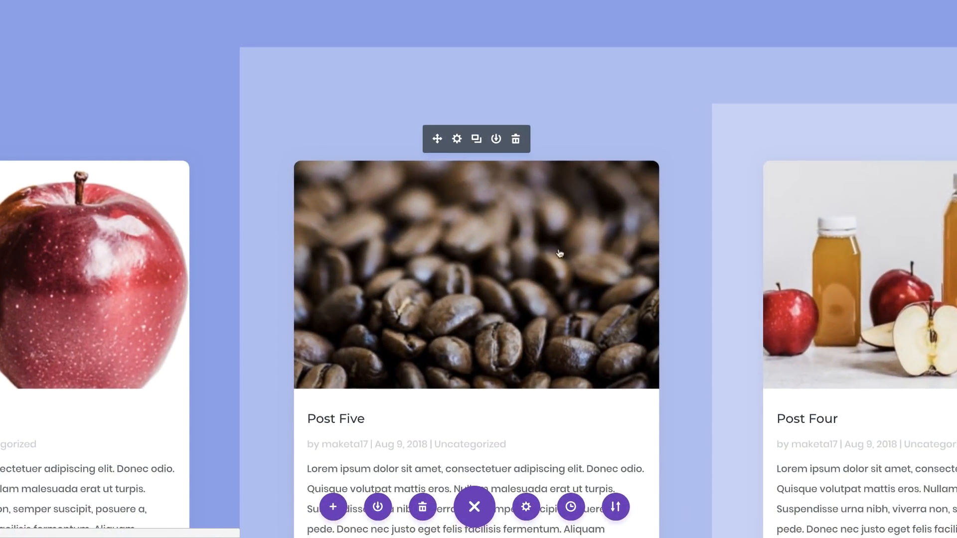
Set the blog module's body text color to rgba(0,0,0,0.8).
click(457, 139)
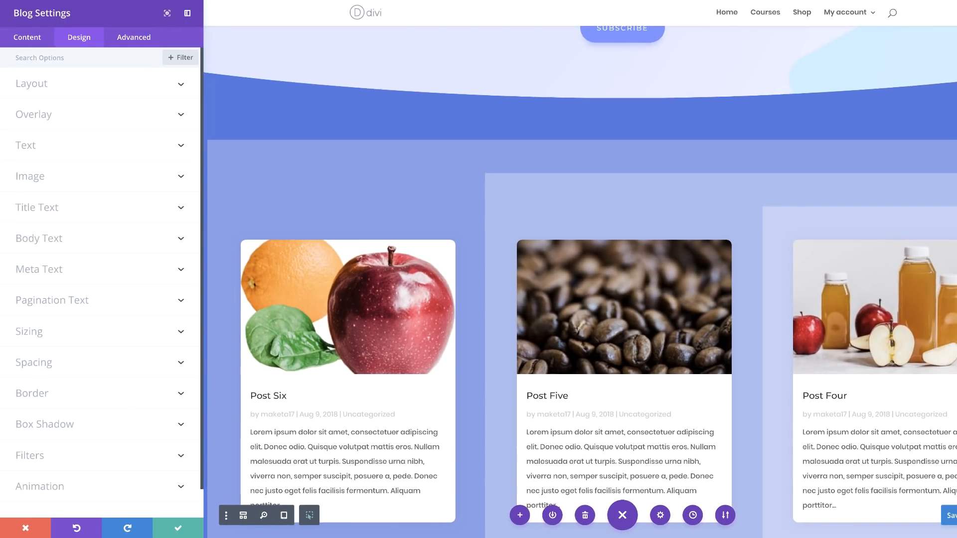
scroll(289, 459, down, 2)
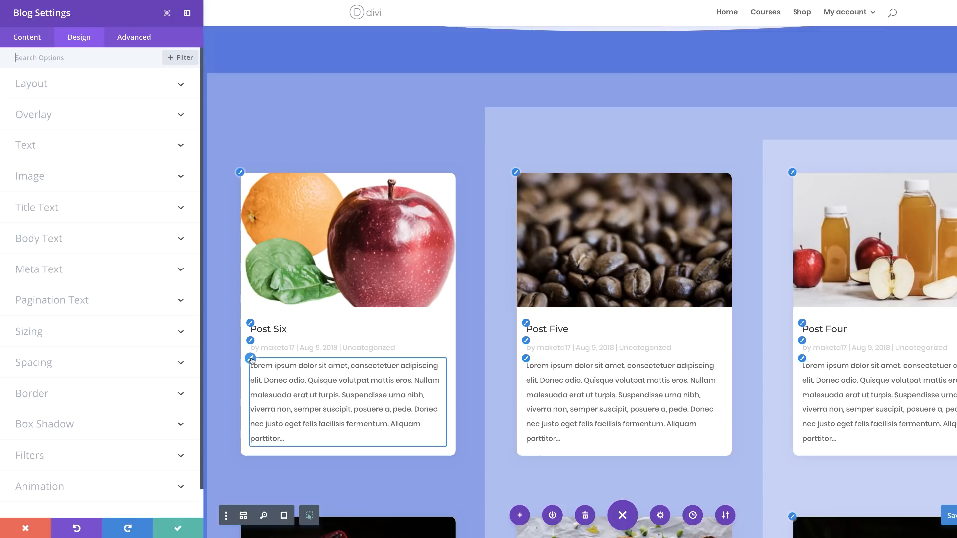
click(250, 359)
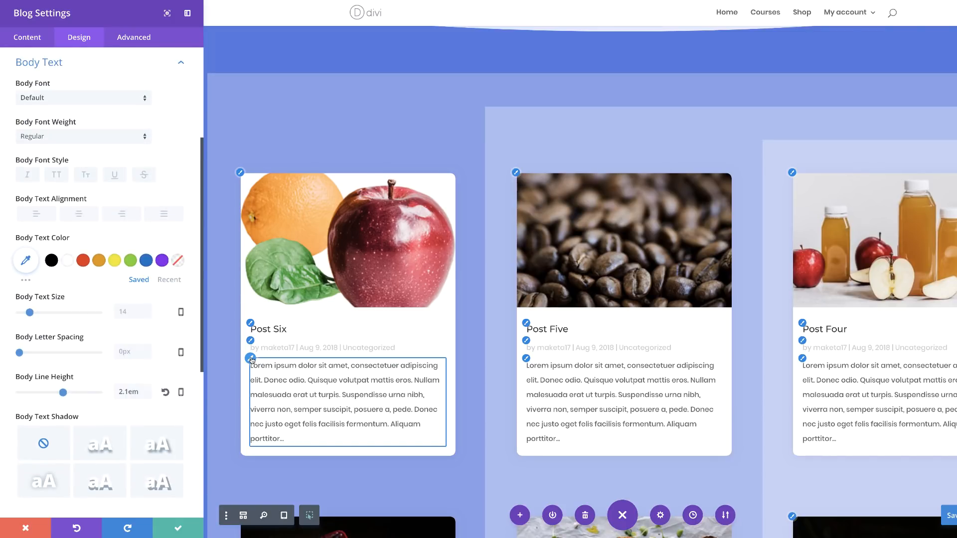
click(26, 262)
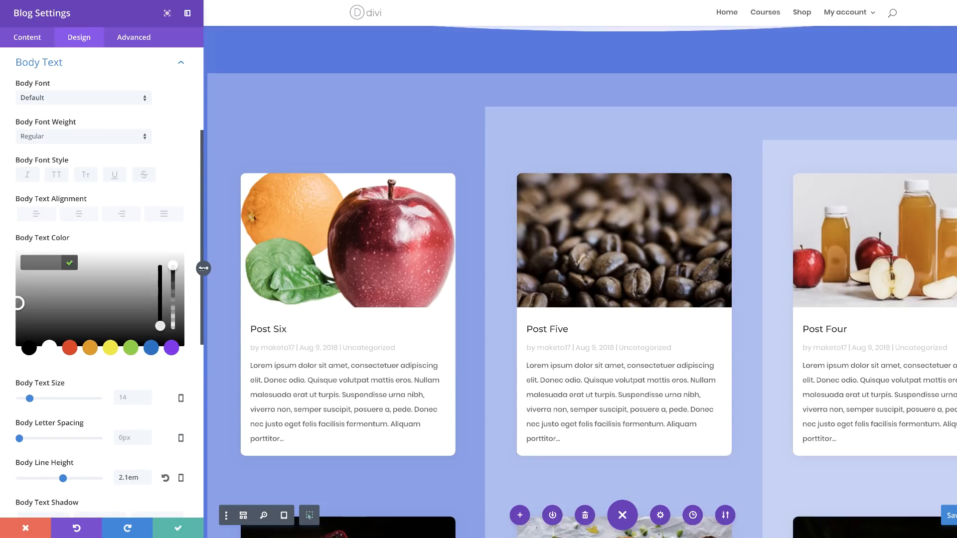
drag(174, 266, 153, 277)
drag(43, 263, 51, 262)
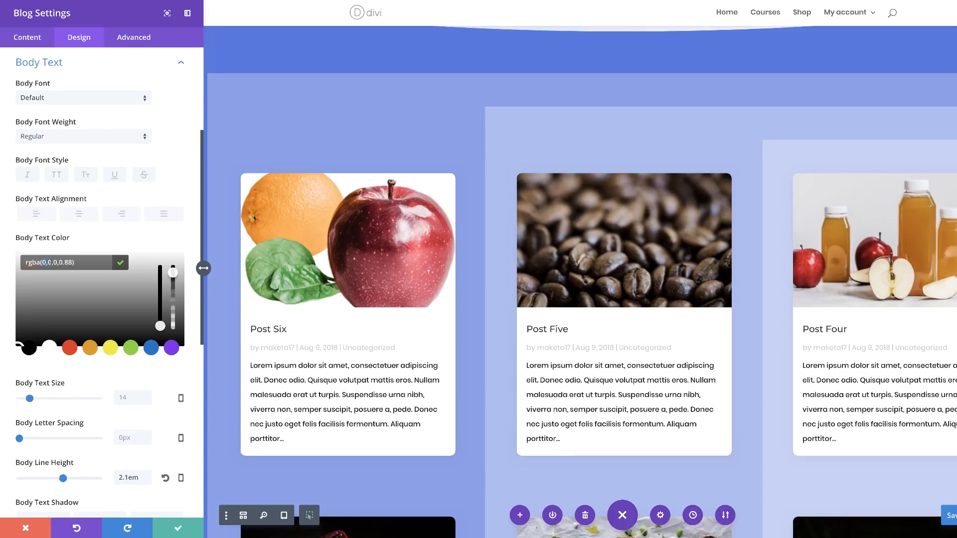
click(70, 263)
key(BackSpace)
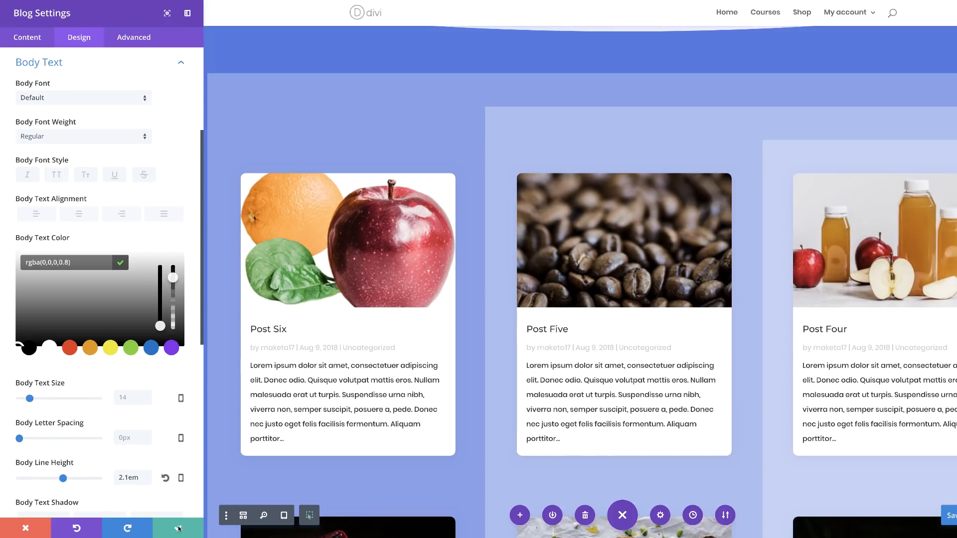
Set the blog module's meta text color to rgba(0,0,0,0.5).
click(251, 341)
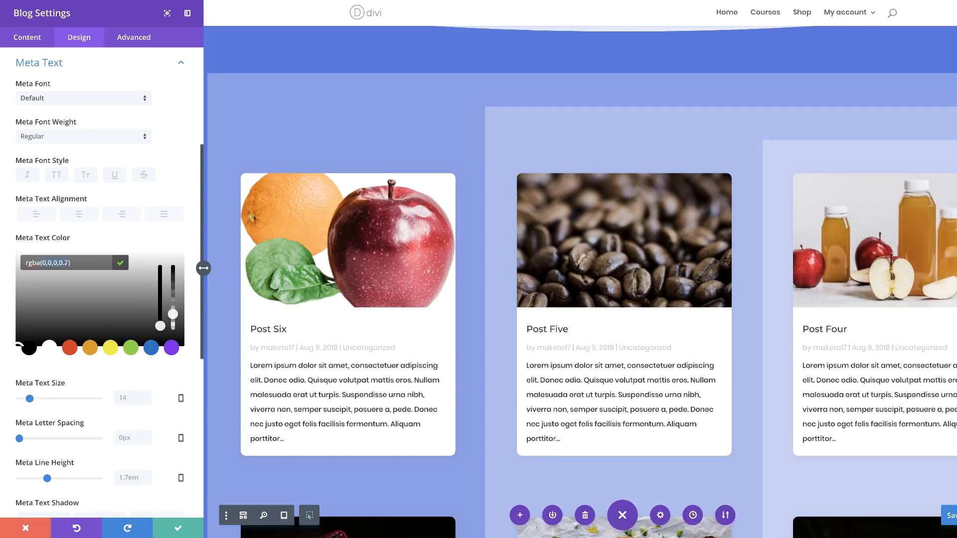
text(0,0,0,0.5)
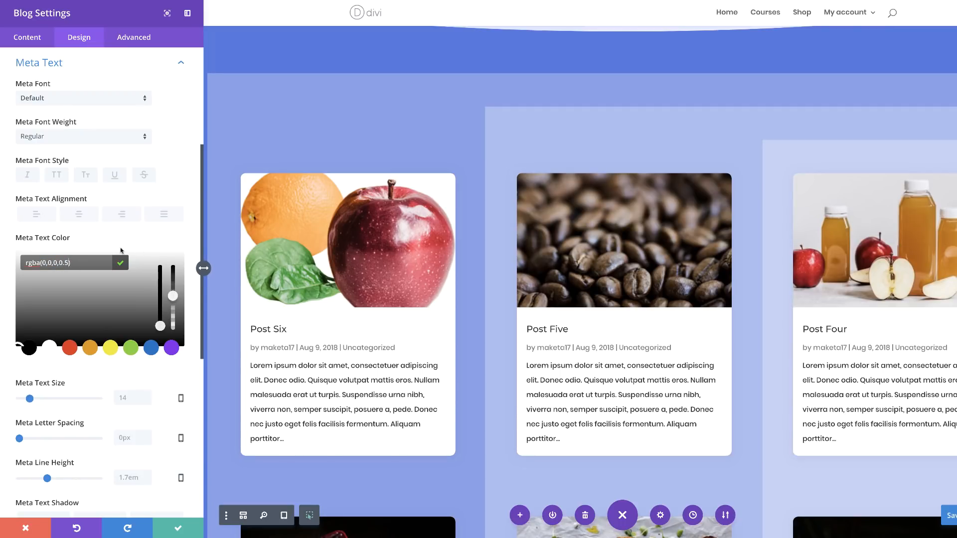
click(168, 241)
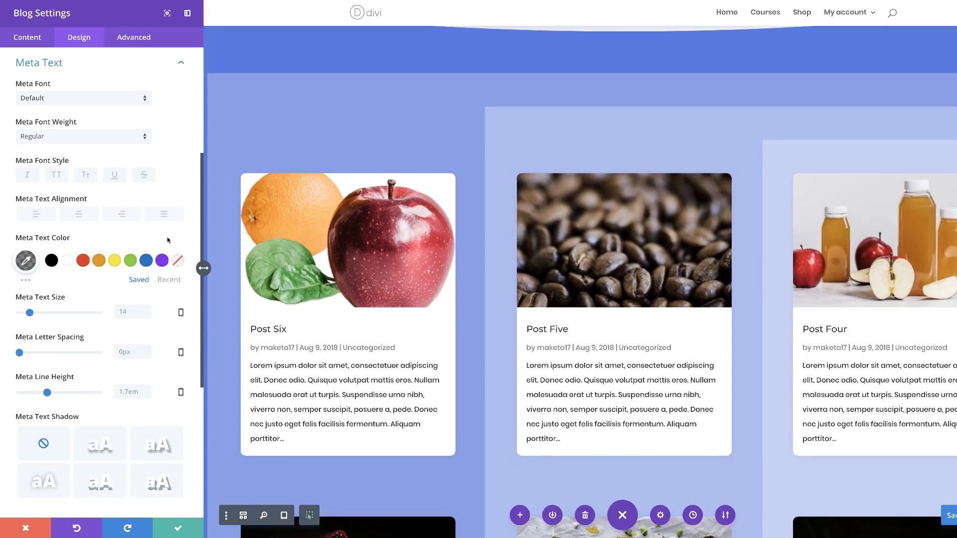
Underline the blog module's pagination text and set the underline color to rgba(166,221,217,0.39).
scroll(133, 299, down, 2)
scroll(134, 297, up, 6)
scroll(134, 295, down, 5)
scroll(134, 295, down, 4)
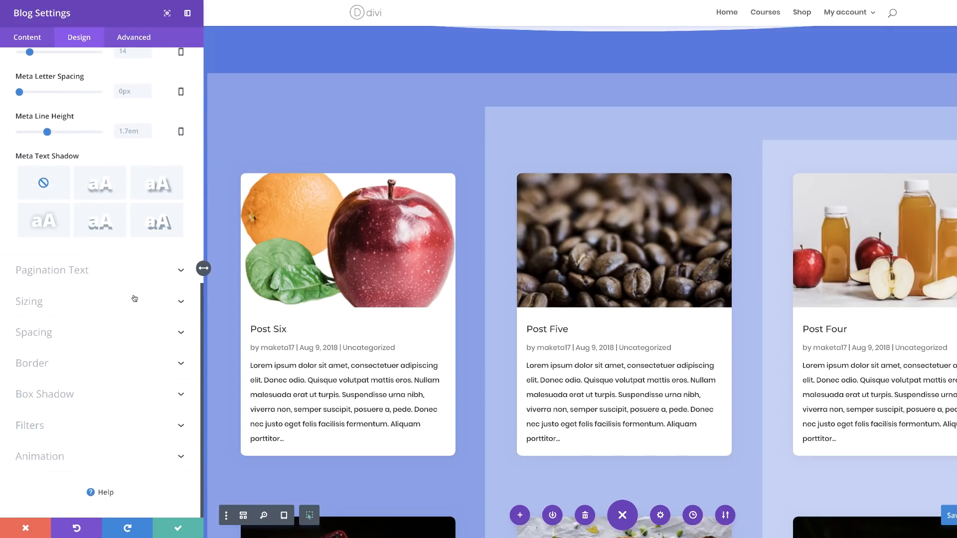
click(86, 274)
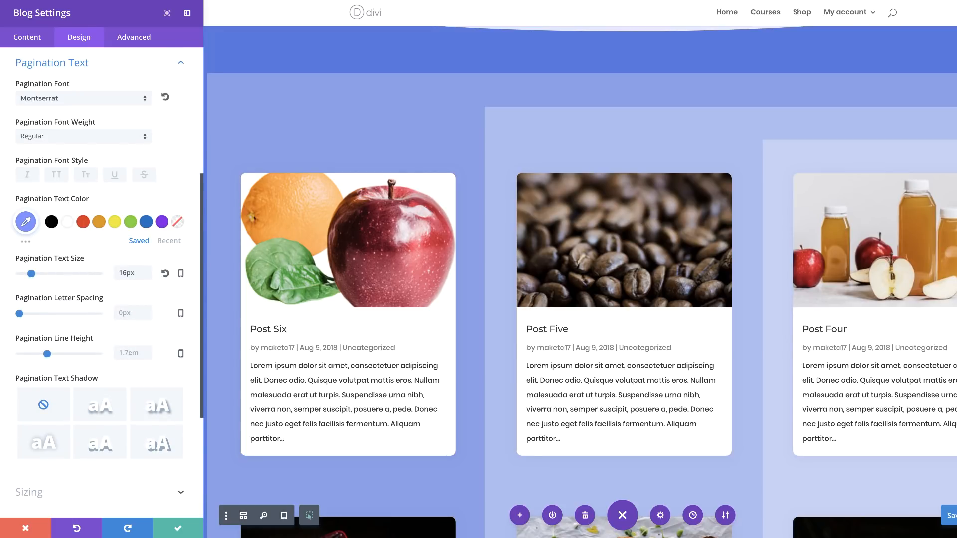
click(116, 178)
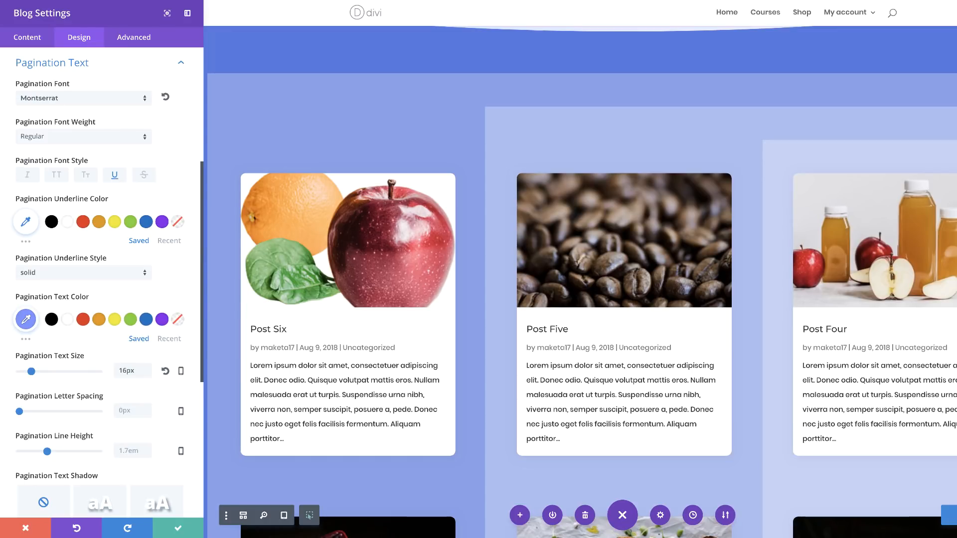
click(26, 222)
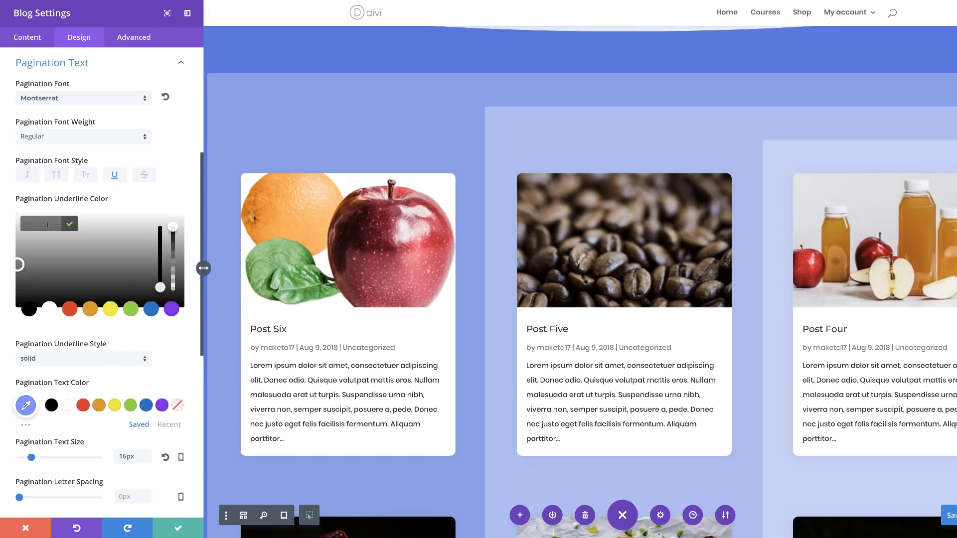
drag(172, 228, 173, 240)
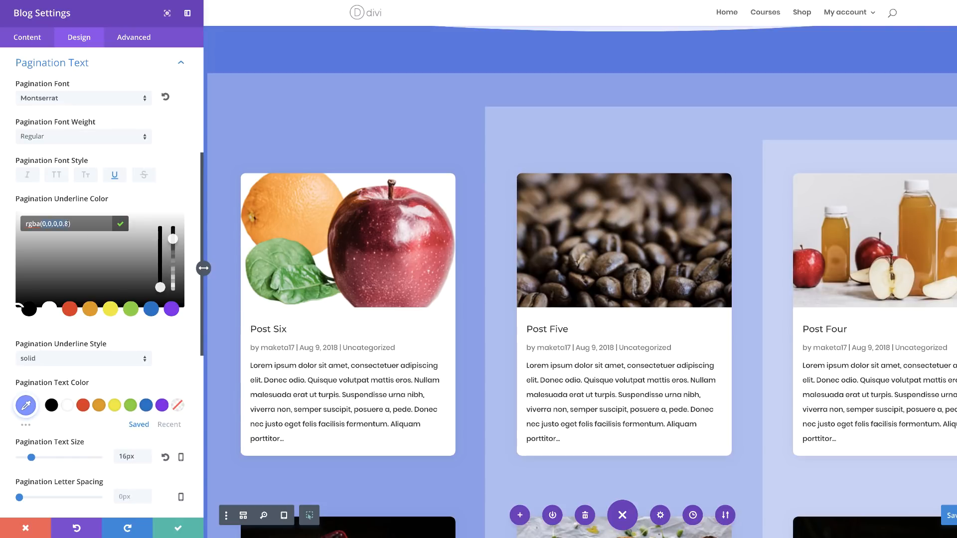
text(166,221,217,0.39)
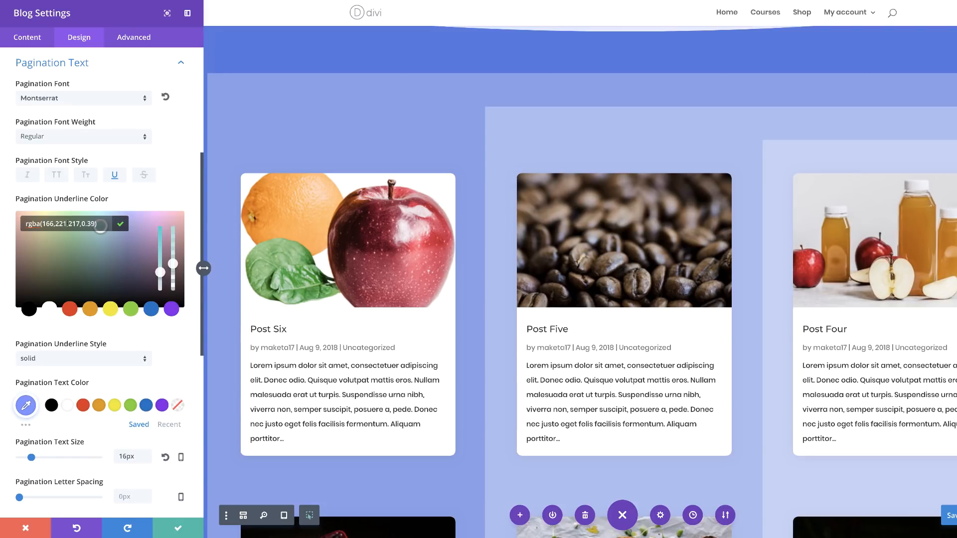
Set the pagination text color to white (#ffffff) and its size to 3vw, and save the blog module.
click(68, 407)
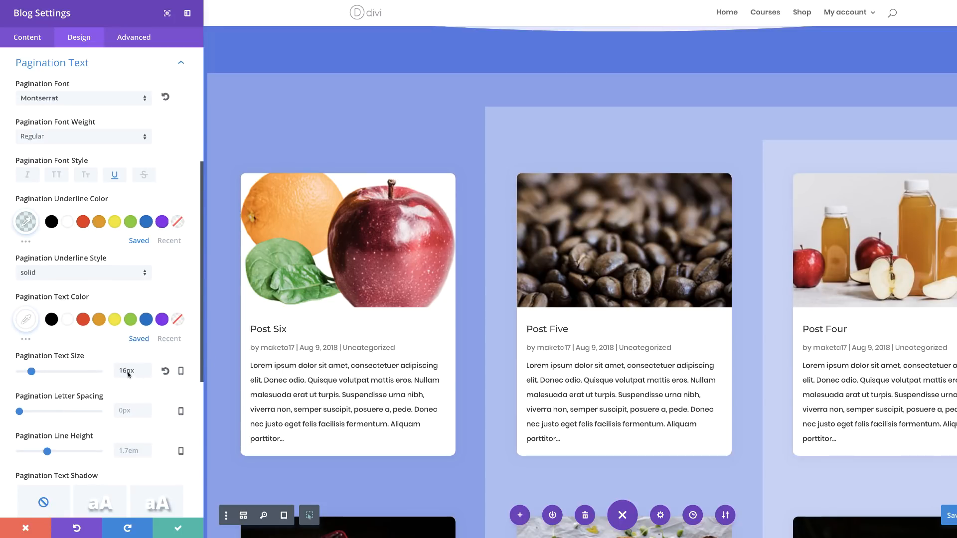
double_click(134, 370)
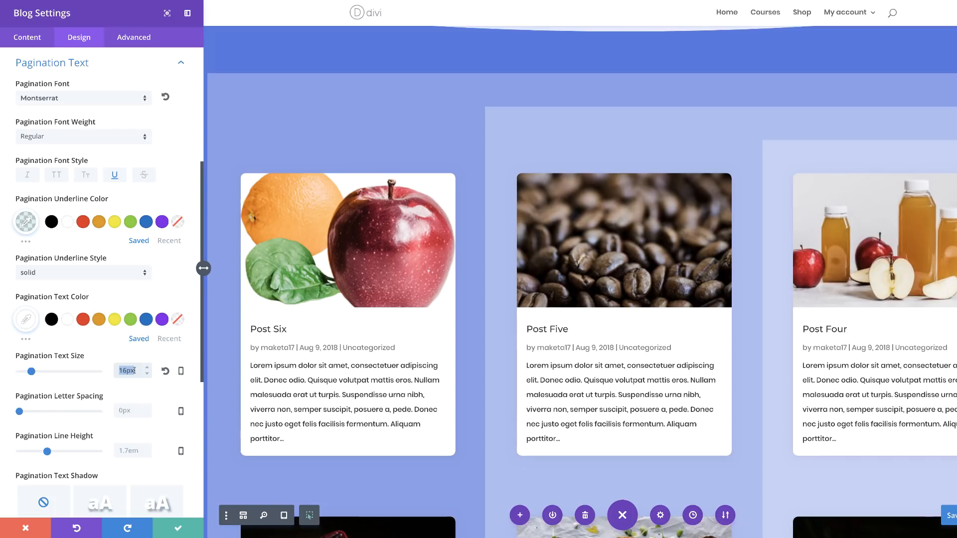
text(3vw)
click(179, 527)
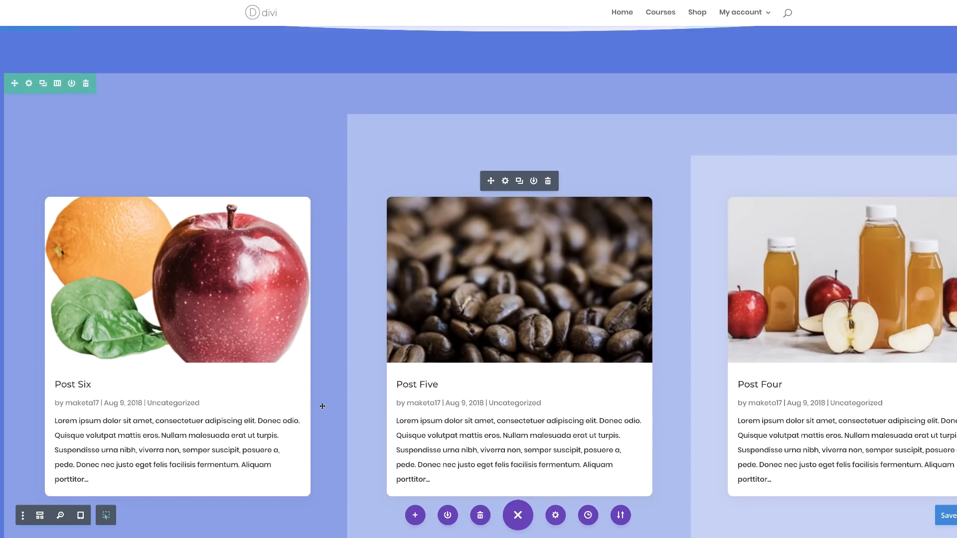
Add a top divider with the single-layer wave style to the section containing the blog posts.
scroll(321, 407, up, 3)
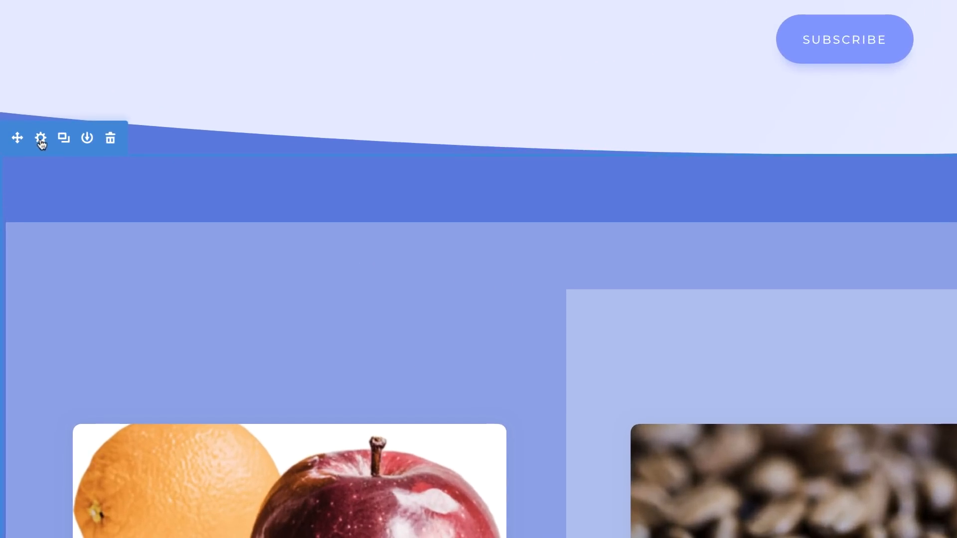
click(25, 140)
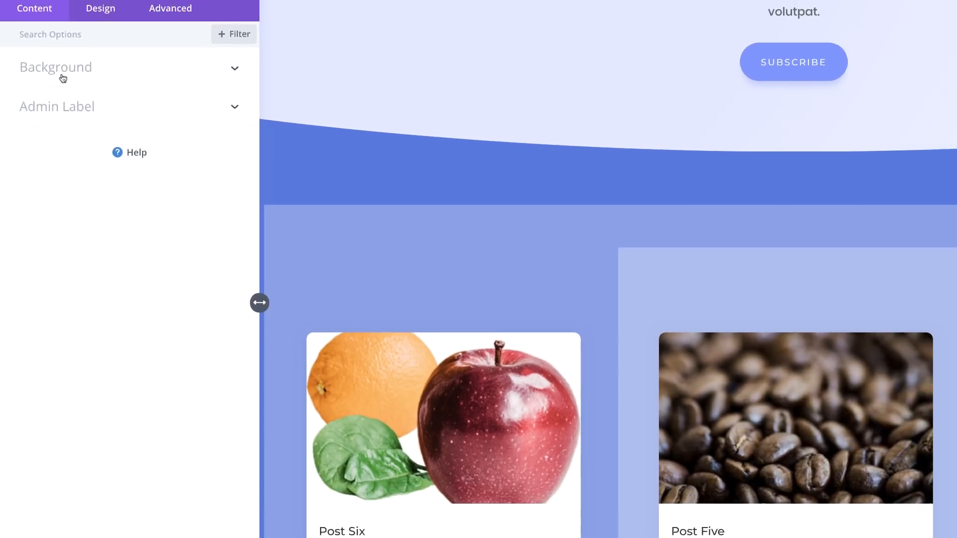
click(91, 41)
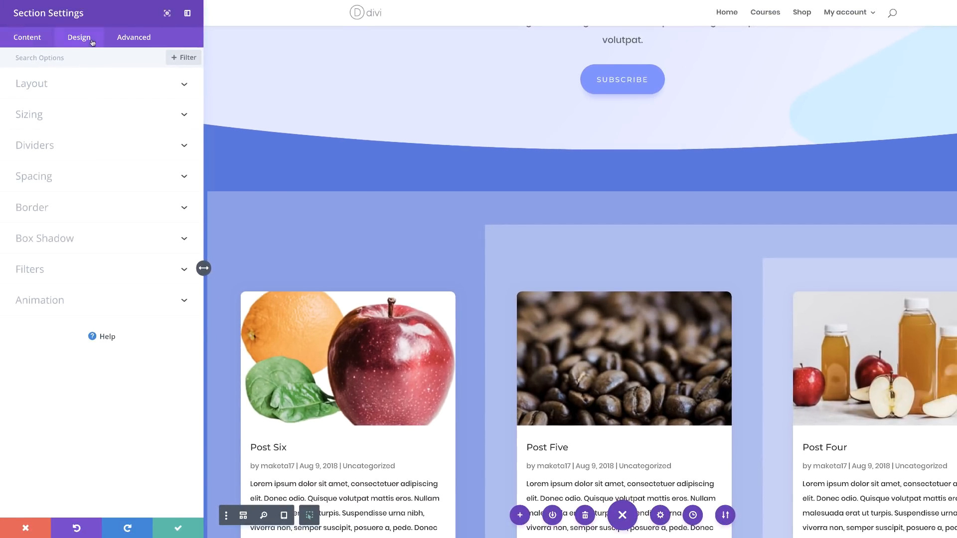
click(46, 145)
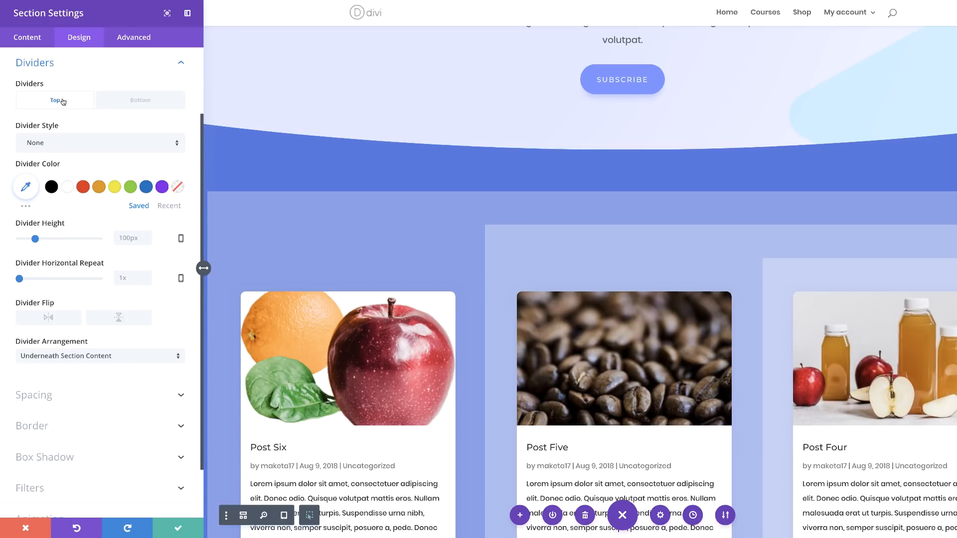
click(55, 143)
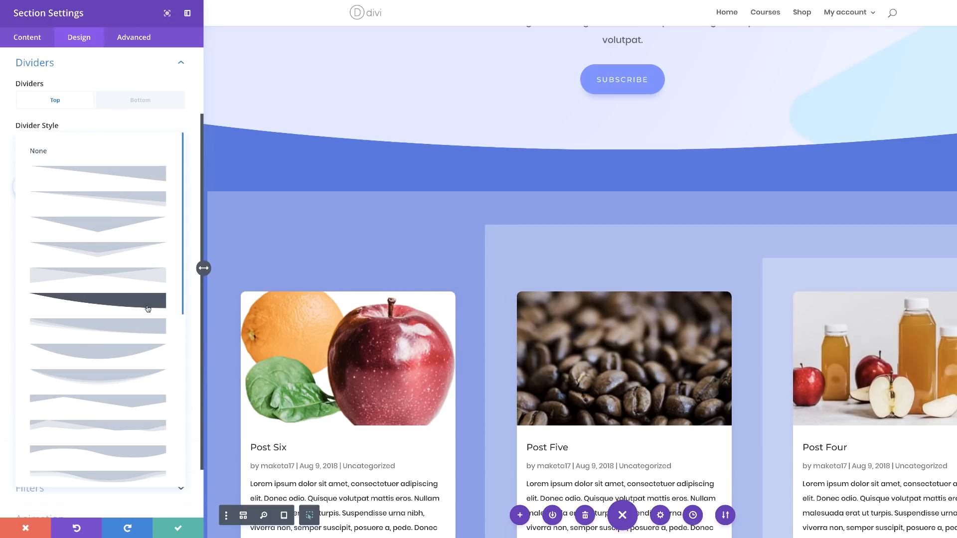
click(130, 456)
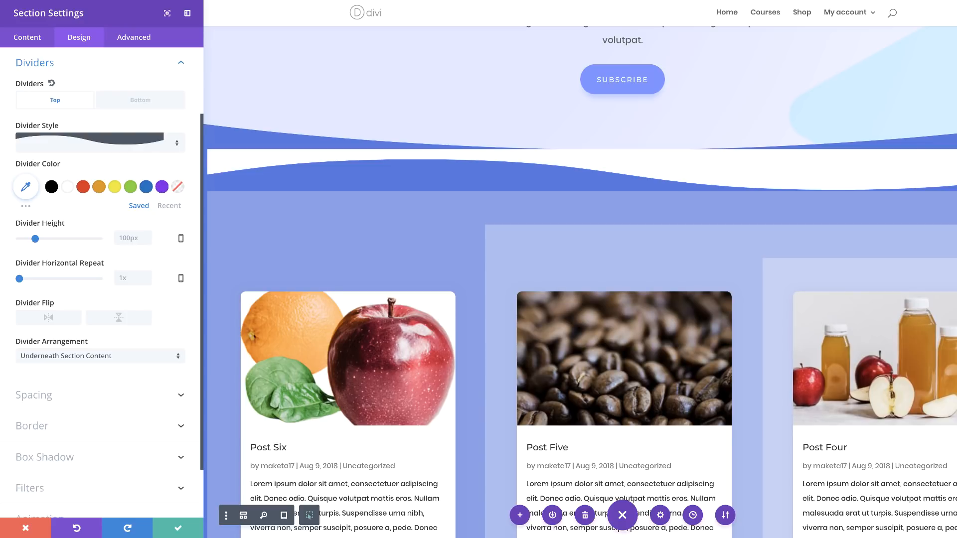
Set the section's top divider color to a semi-transparent blue and its height to 32vw.
click(26, 188)
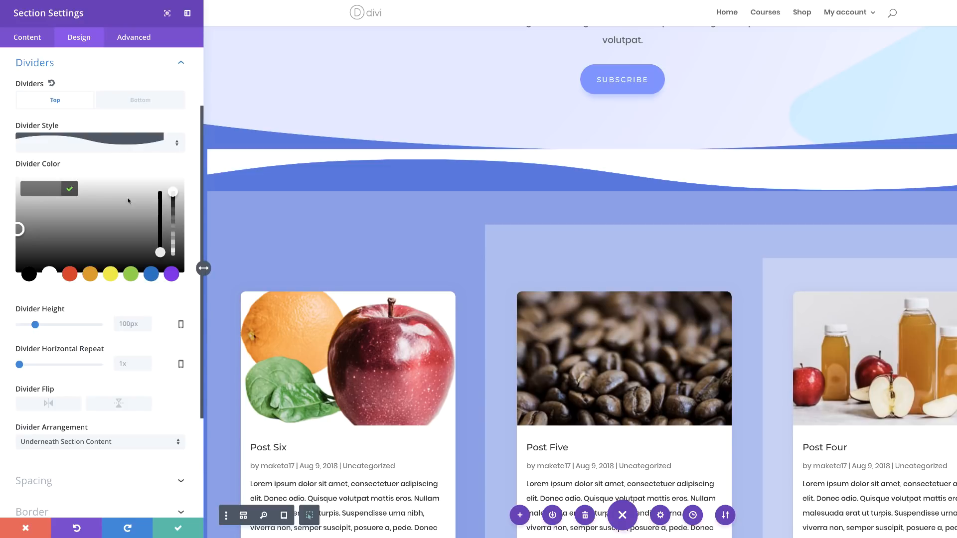
click(172, 198)
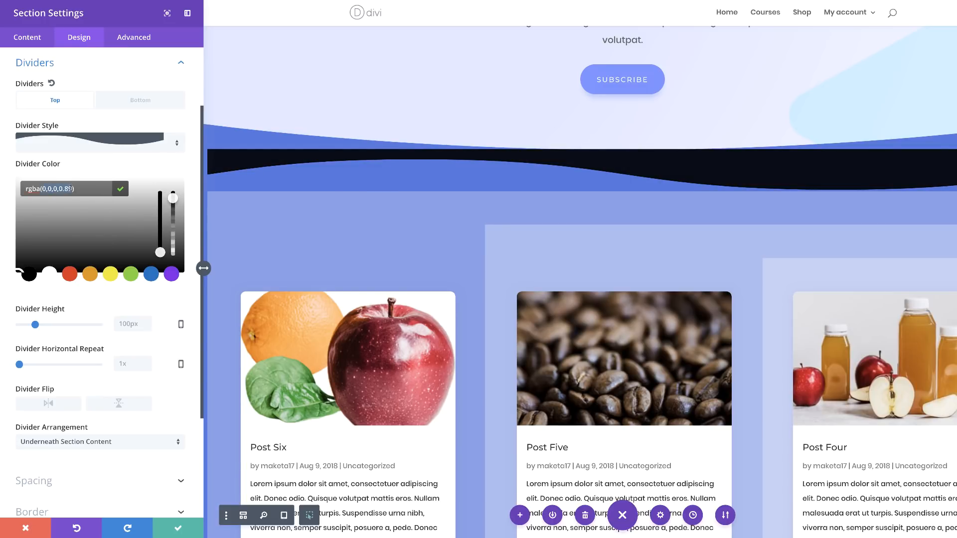
text(88,115,221,0.5)
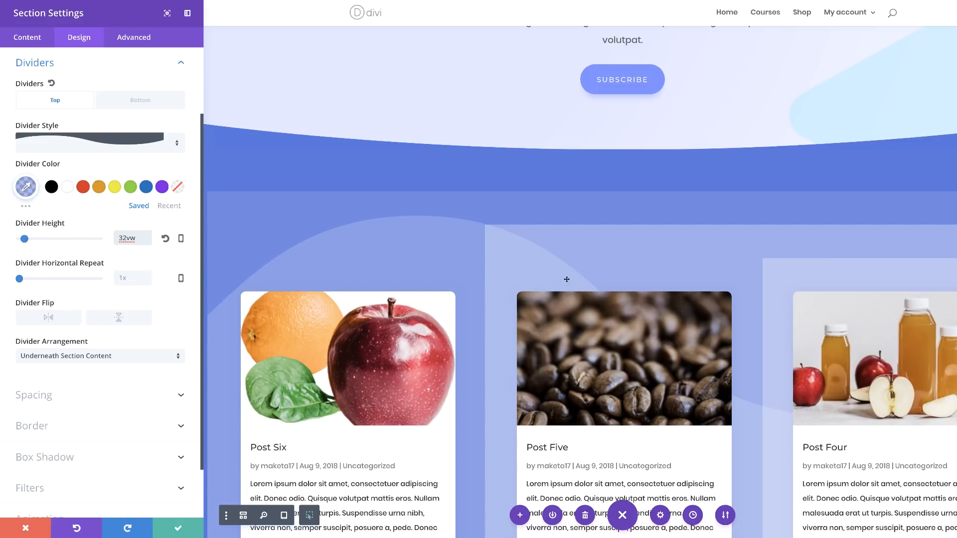
Set the top divider's horizontal repeat to 0.3x and save the section settings.
click(86, 331)
click(127, 277)
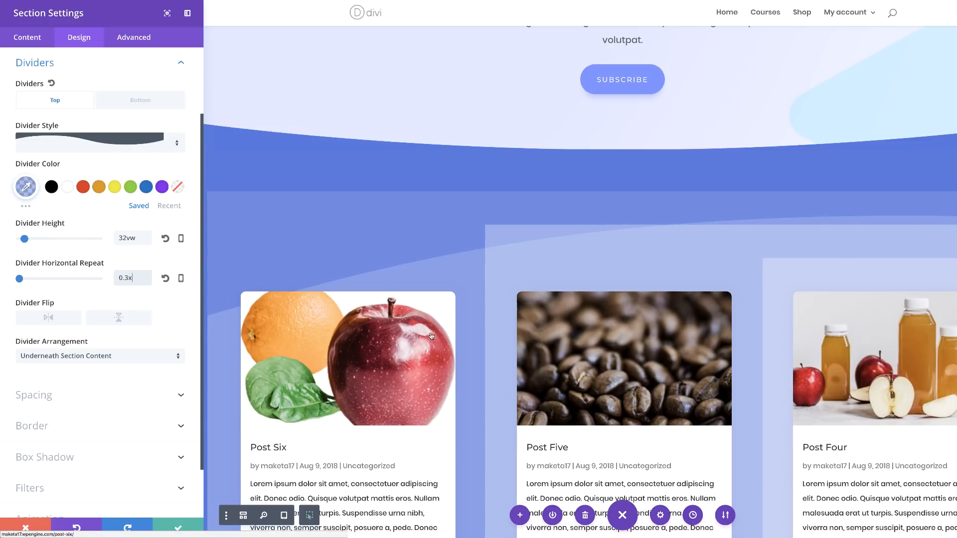
scroll(489, 284, down, 1)
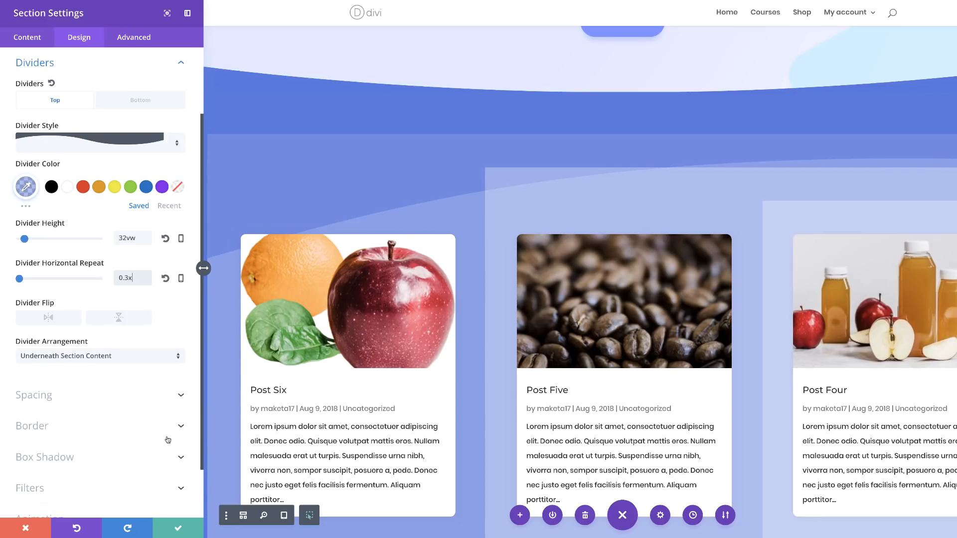
scroll(168, 441, down, 2)
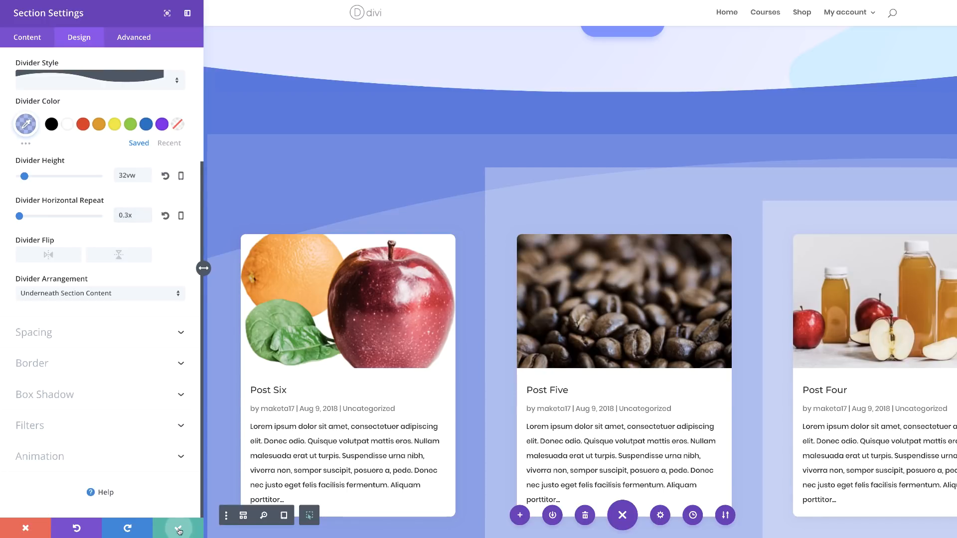
click(179, 533)
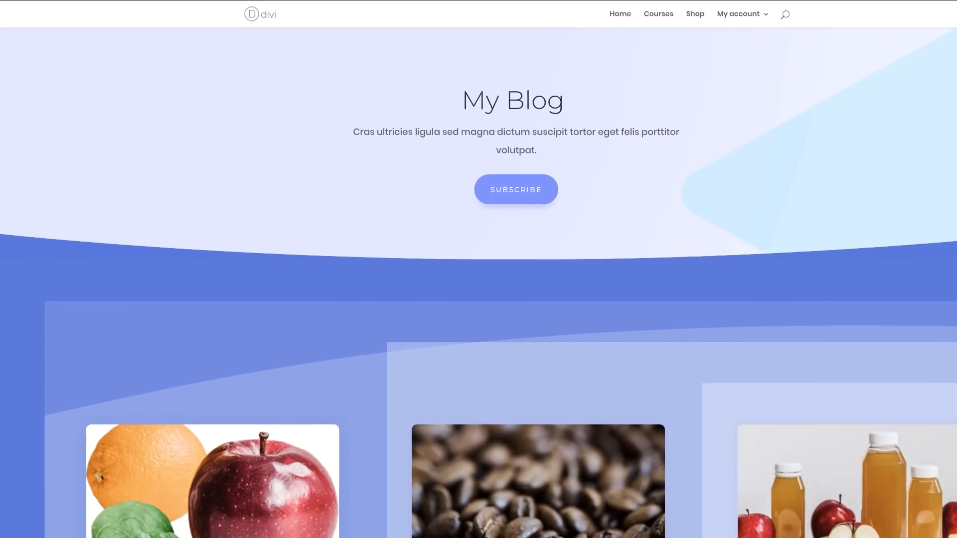
Review the published blog page from its header through the post grid to the Subscribe section.
scroll(478, 299, down, 5)
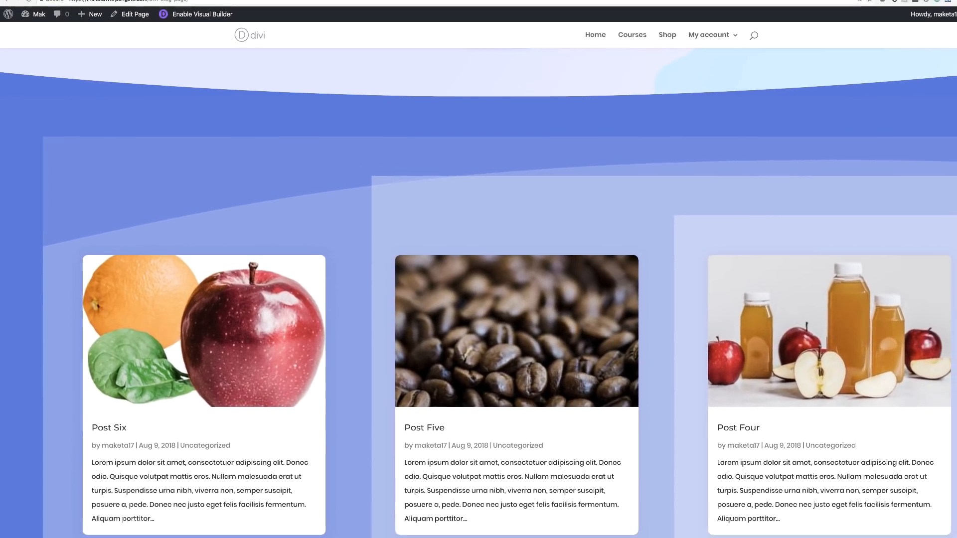
scroll(947, 216, down, 3)
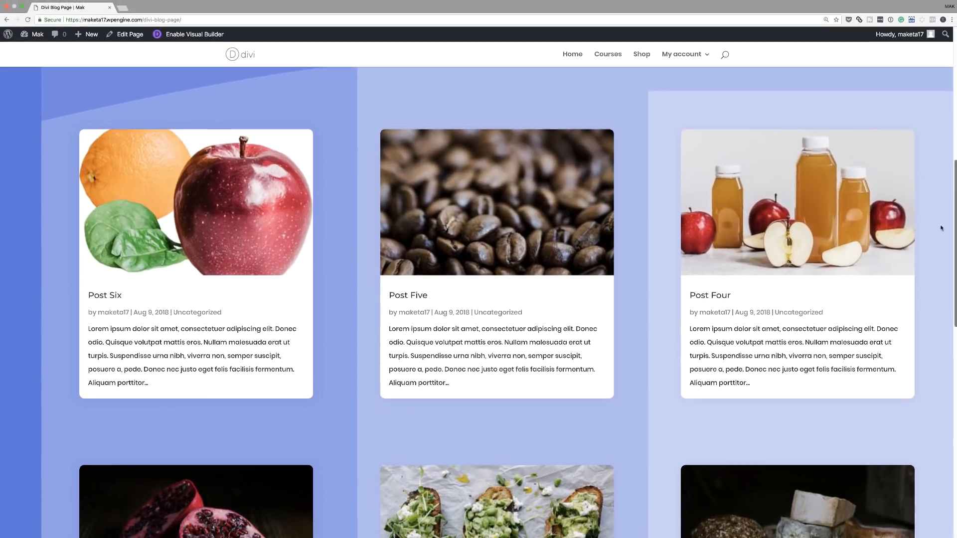
scroll(940, 228, down, 4)
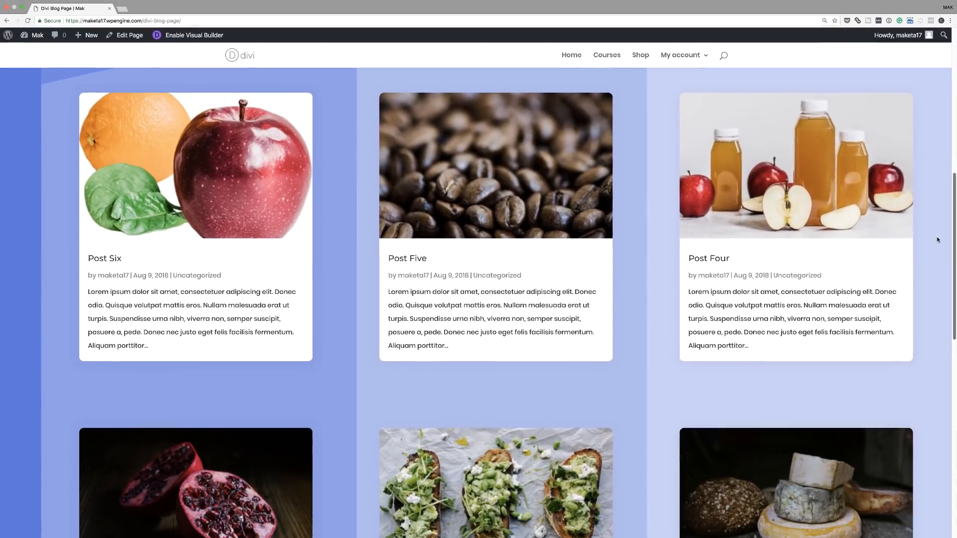
scroll(932, 289, down, 5)
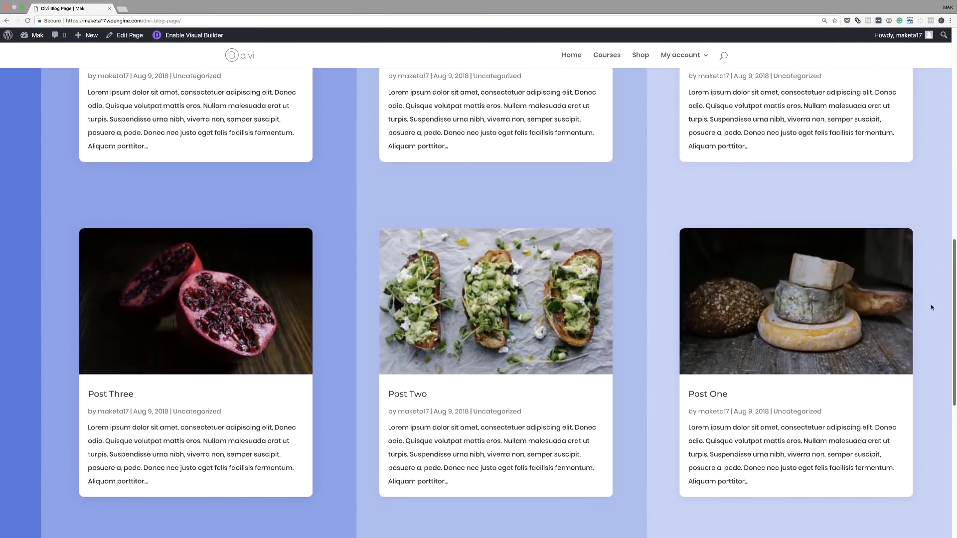
scroll(931, 368, down, 1)
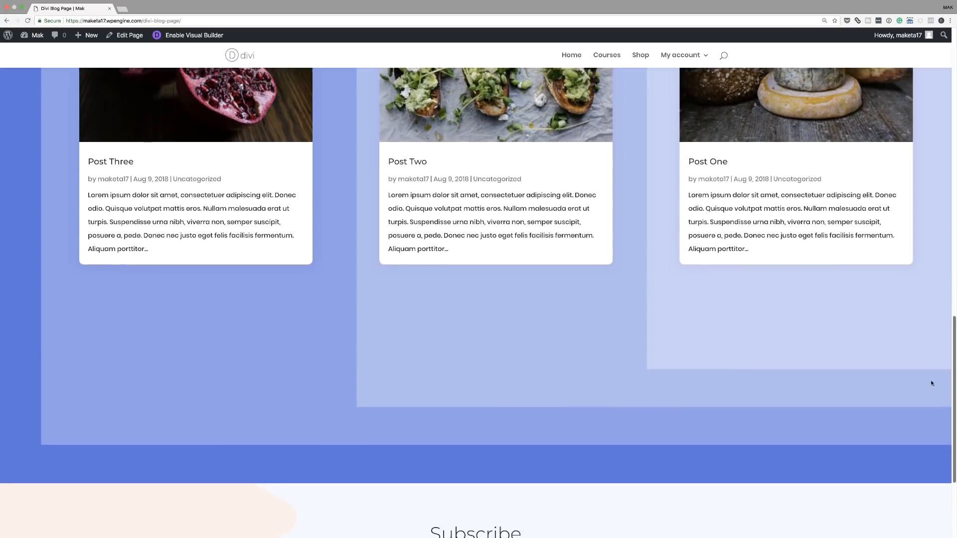